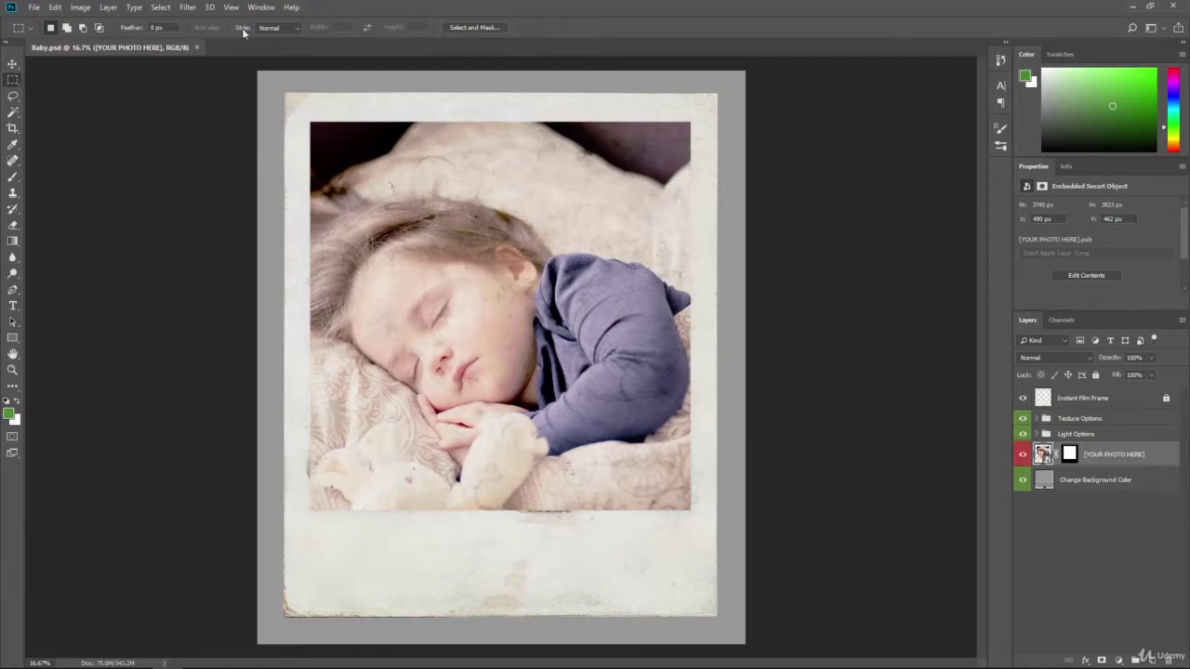
Show the File > Export options for Baby.psd, including Export As and Save for Web.
{"action": "left_click", "coordinate": [36, 8]}
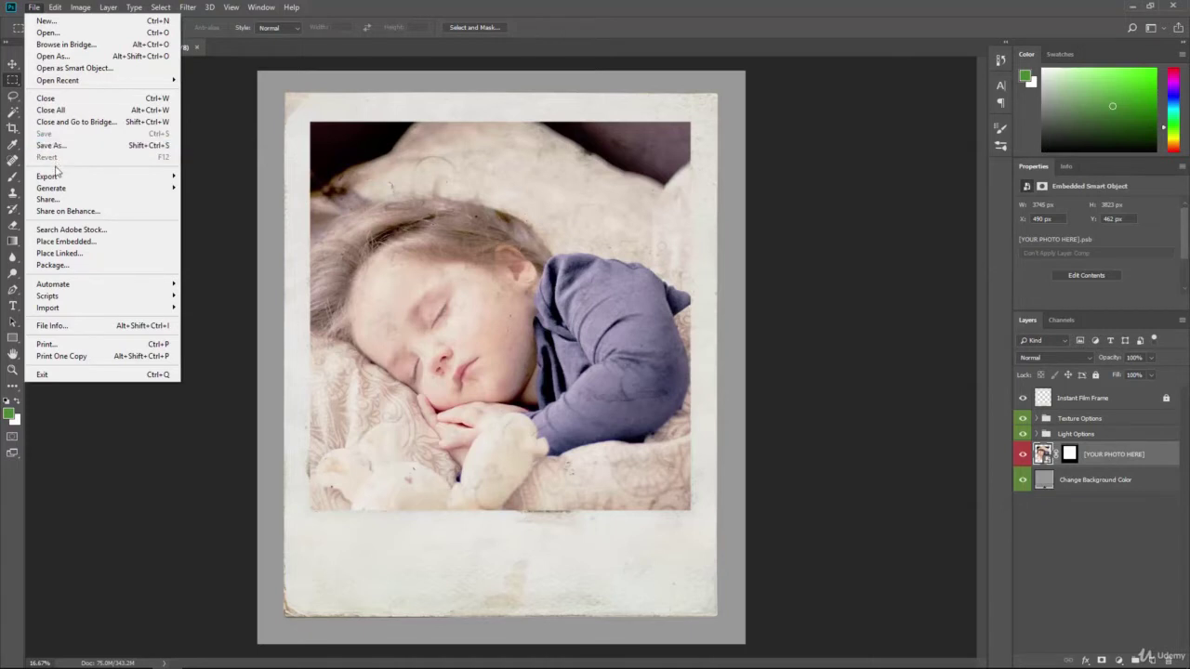
{"action": "mouse_move", "coordinate": [56, 176]}
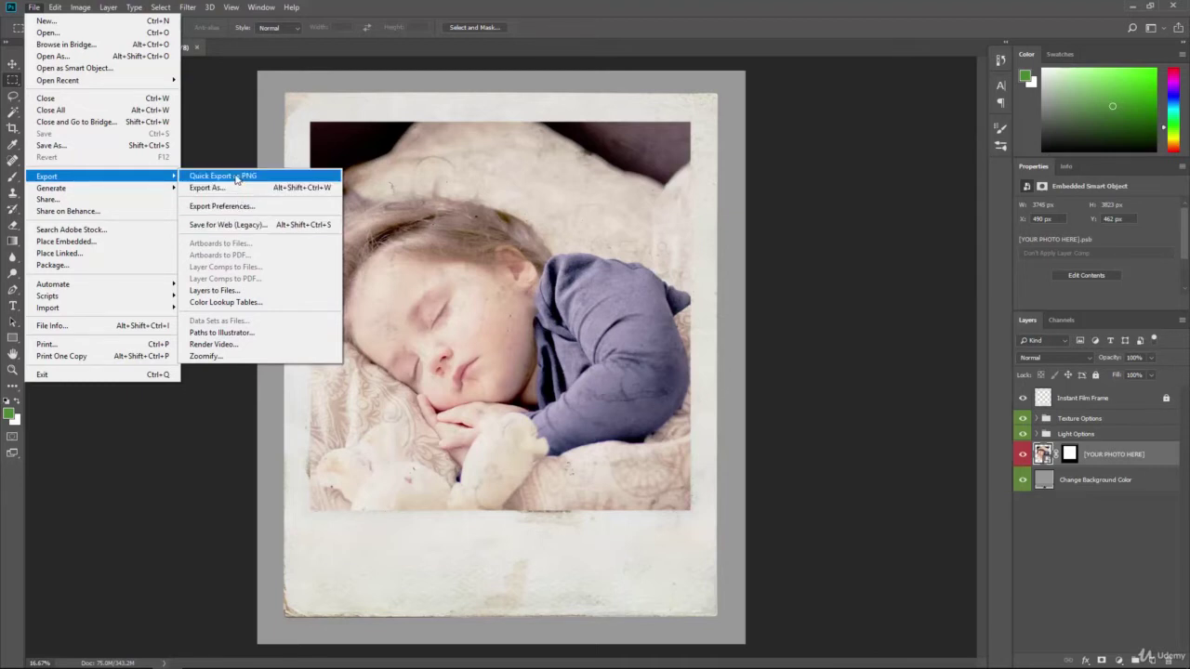
{"action": "left_click", "coordinate": [235, 177]}
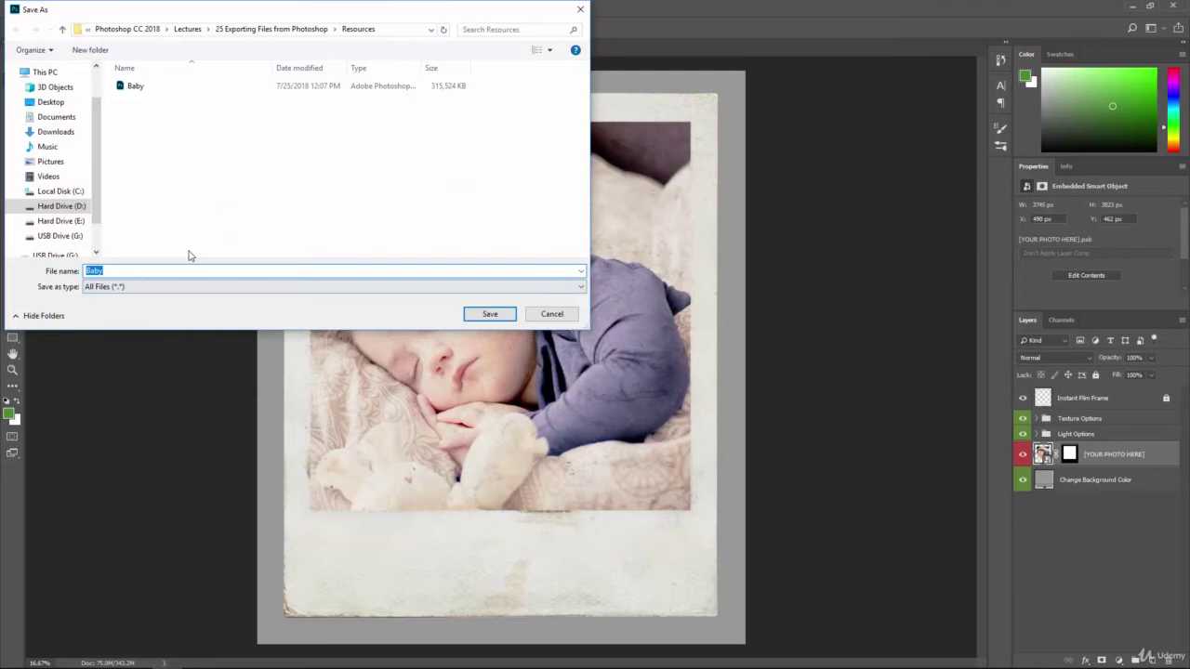
{"action": "left_click", "coordinate": [551, 314]}
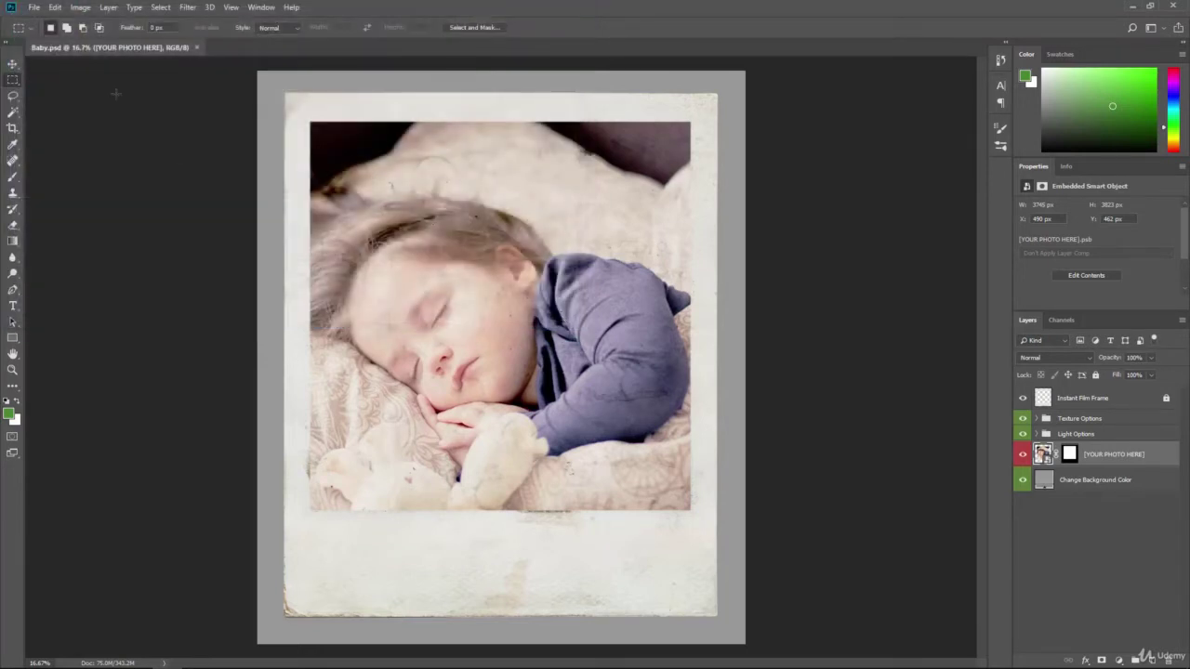
{"action": "left_click", "coordinate": [34, 7]}
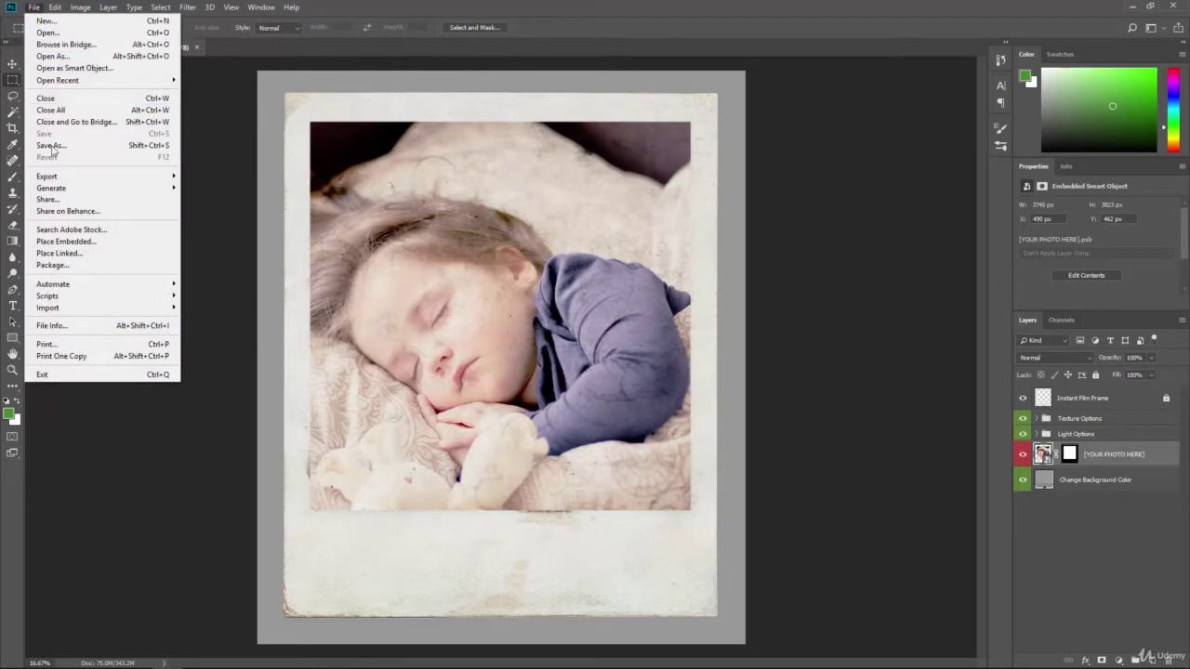
{"action": "mouse_move", "coordinate": [62, 179]}
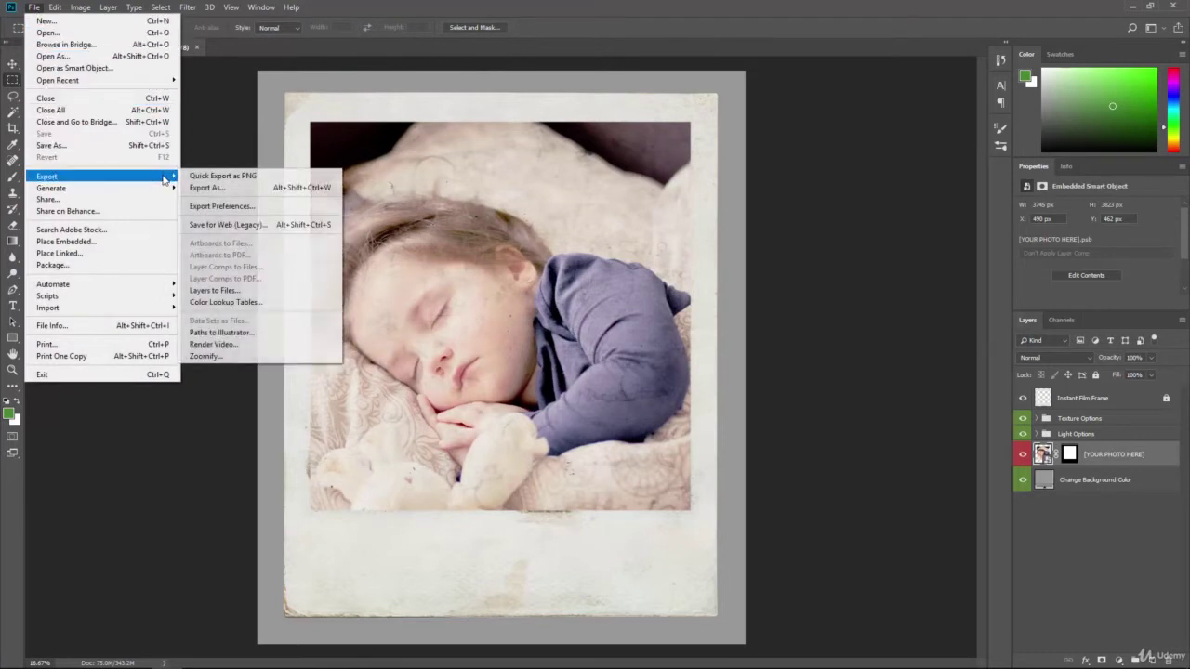
Open Export As for Baby and keep the format as JPG at 100% quality.
{"action": "left_click", "coordinate": [205, 189]}
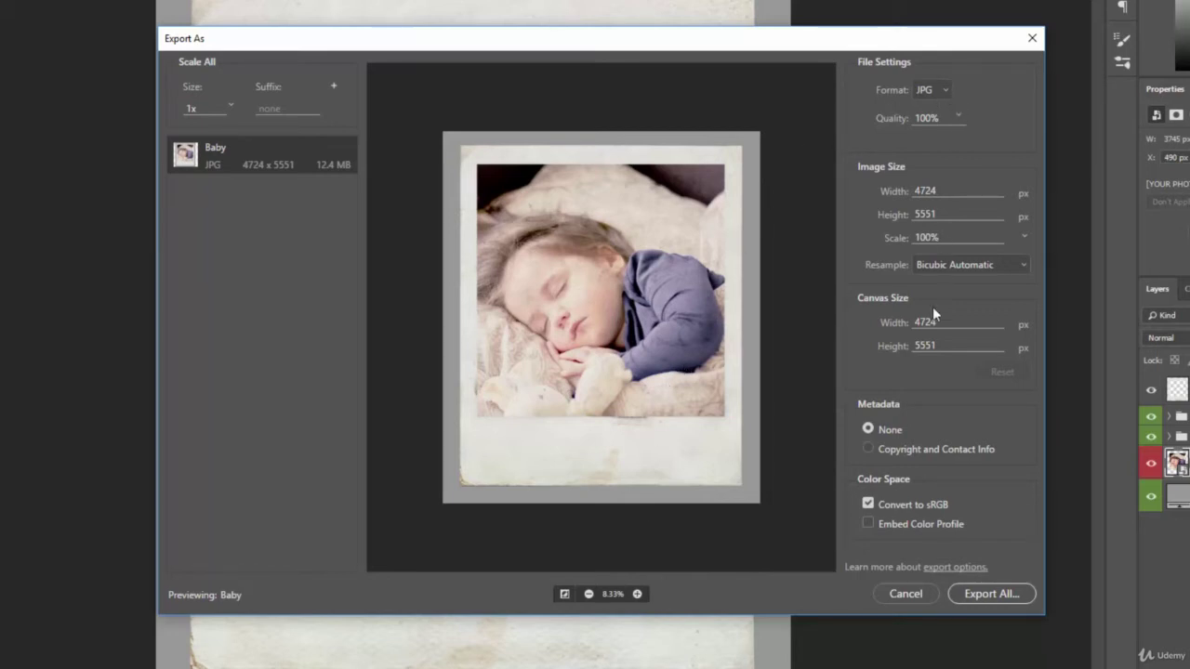
{"action": "left_click", "coordinate": [935, 91]}
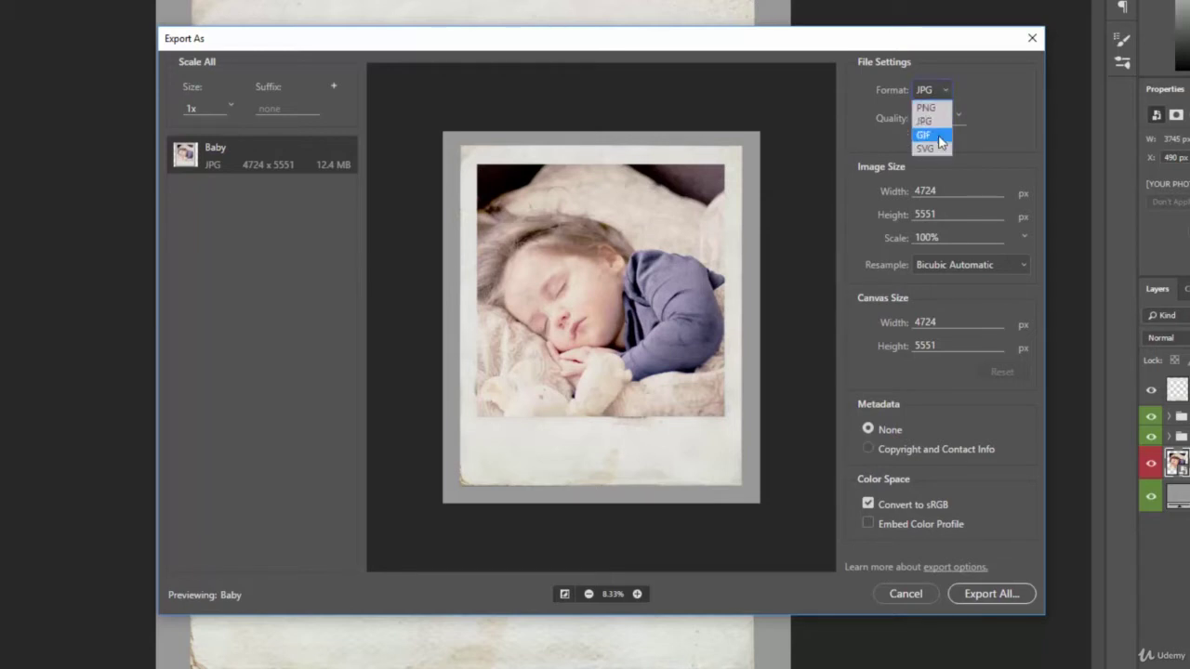
{"action": "left_click", "coordinate": [946, 88]}
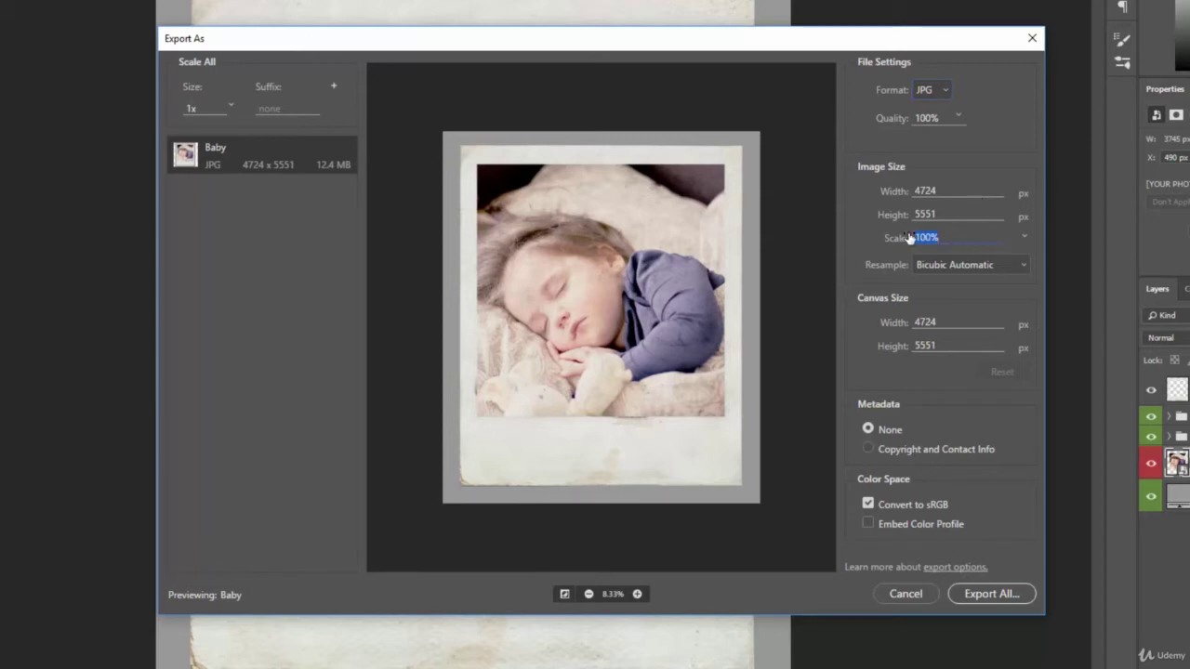
Set the export scale to 25%, giving a 1181 × 1388 px image.
{"action": "type", "text": "25"}
{"action": "left_click", "coordinate": [944, 213]}
{"action": "left_click", "coordinate": [948, 191]}
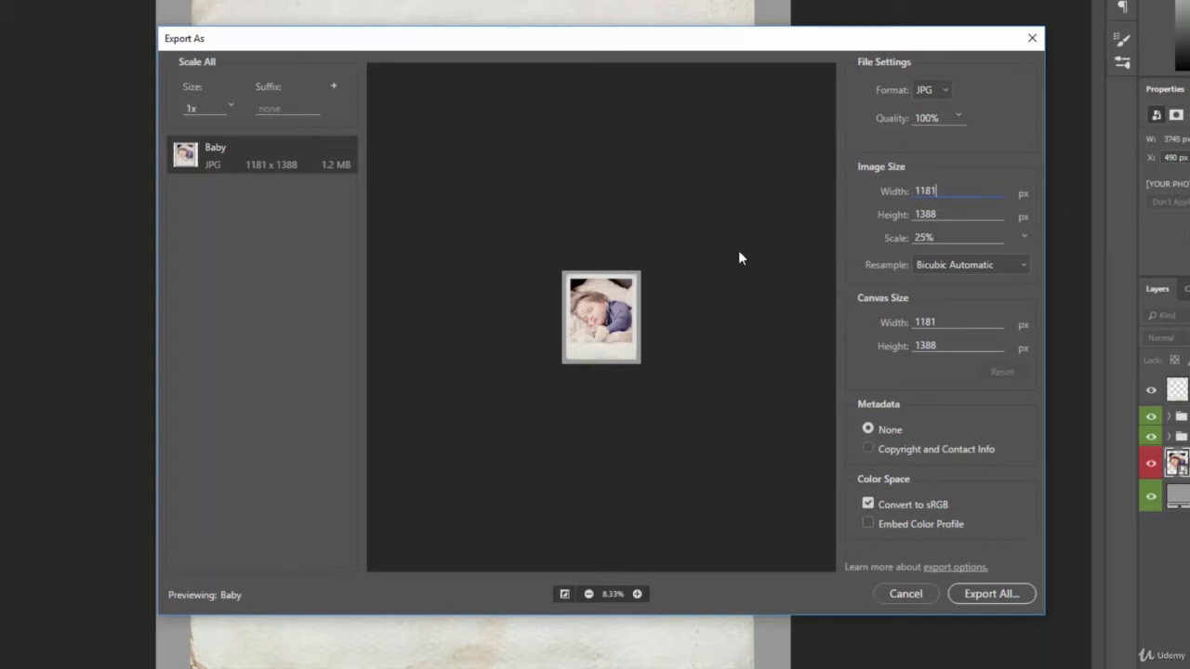
Export the scaled JPG as Baby into the Resources folder.
{"action": "left_click", "coordinate": [638, 594]}
{"action": "left_click", "coordinate": [637, 594]}
{"action": "left_click", "coordinate": [637, 593]}
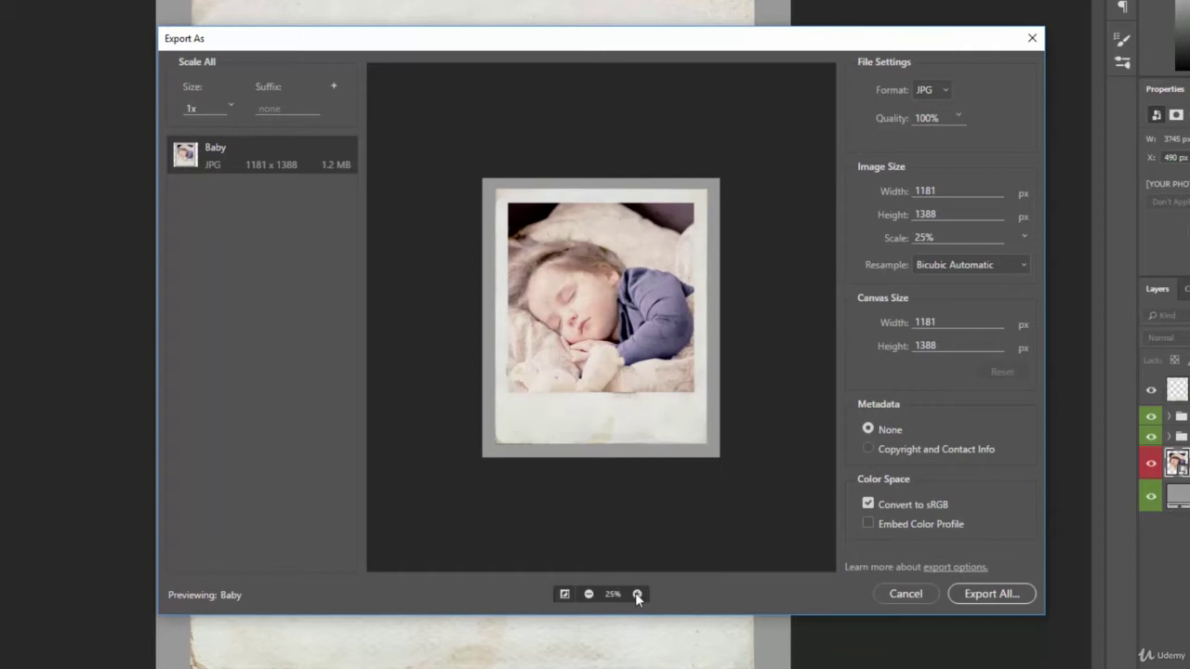
{"action": "left_click", "coordinate": [637, 594]}
{"action": "left_click", "coordinate": [637, 594]}
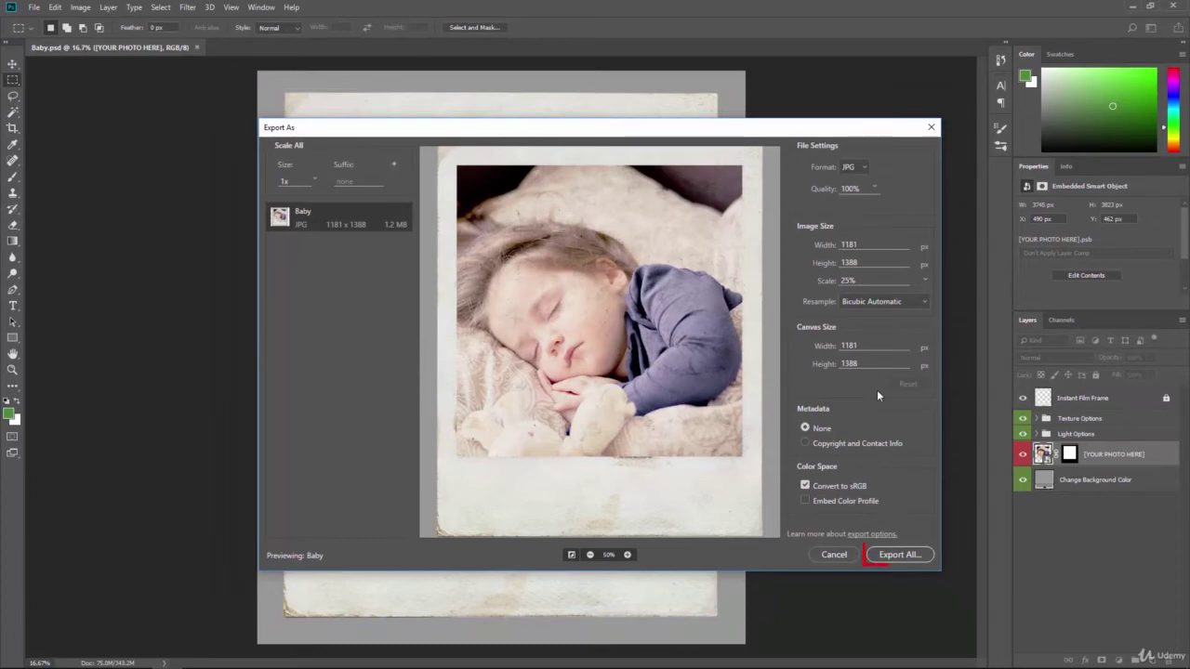
{"action": "left_click", "coordinate": [902, 555]}
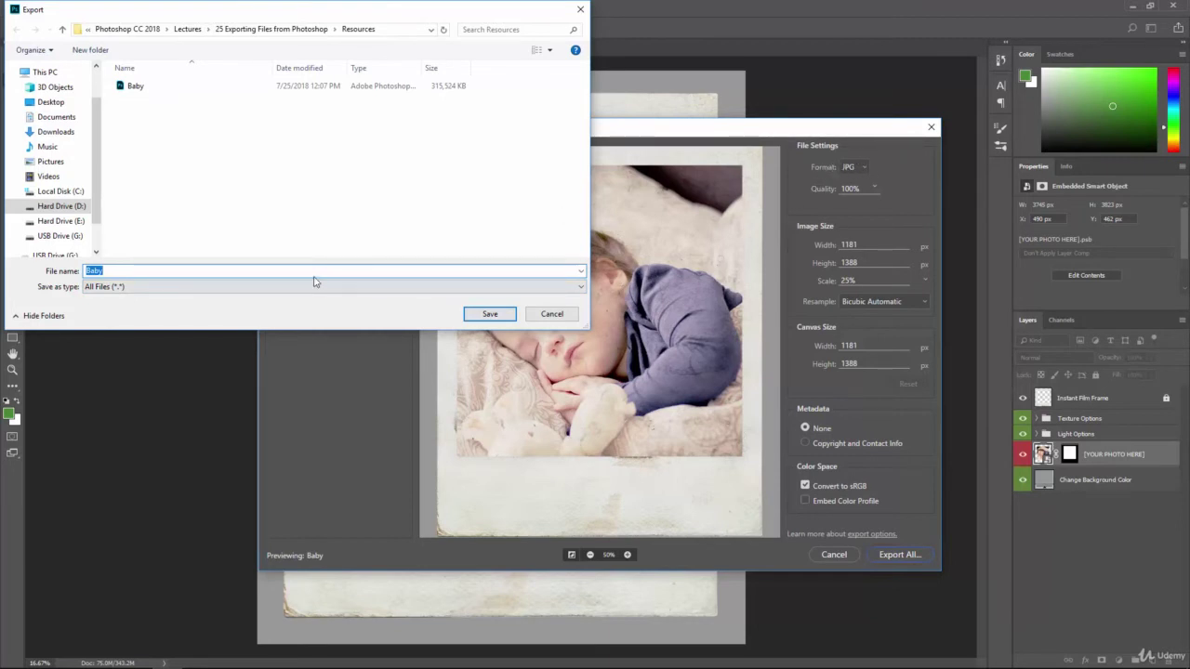
{"action": "left_click", "coordinate": [490, 314]}
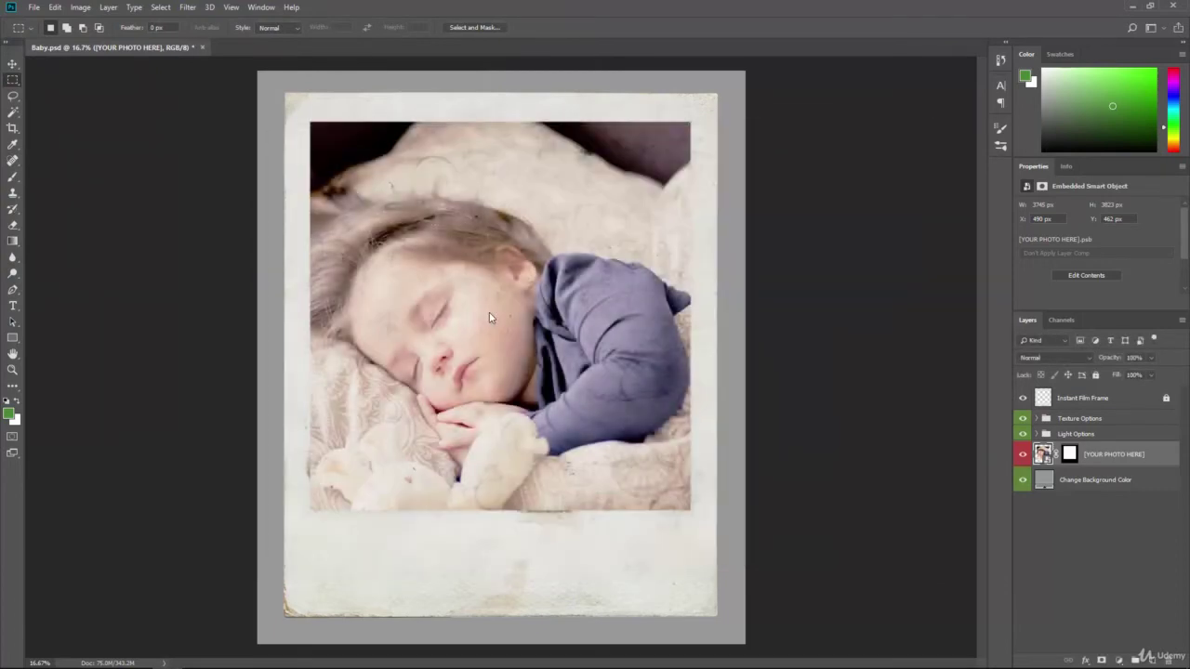
{"action": "left_click", "coordinate": [33, 6]}
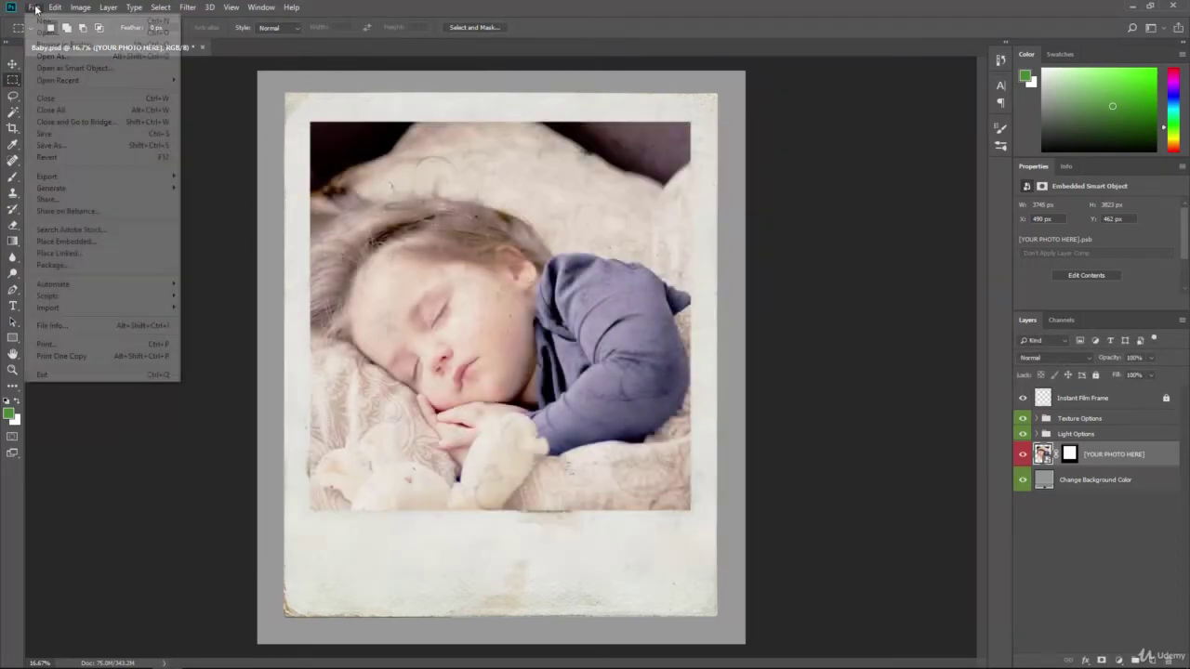
{"action": "left_click", "coordinate": [47, 35]}
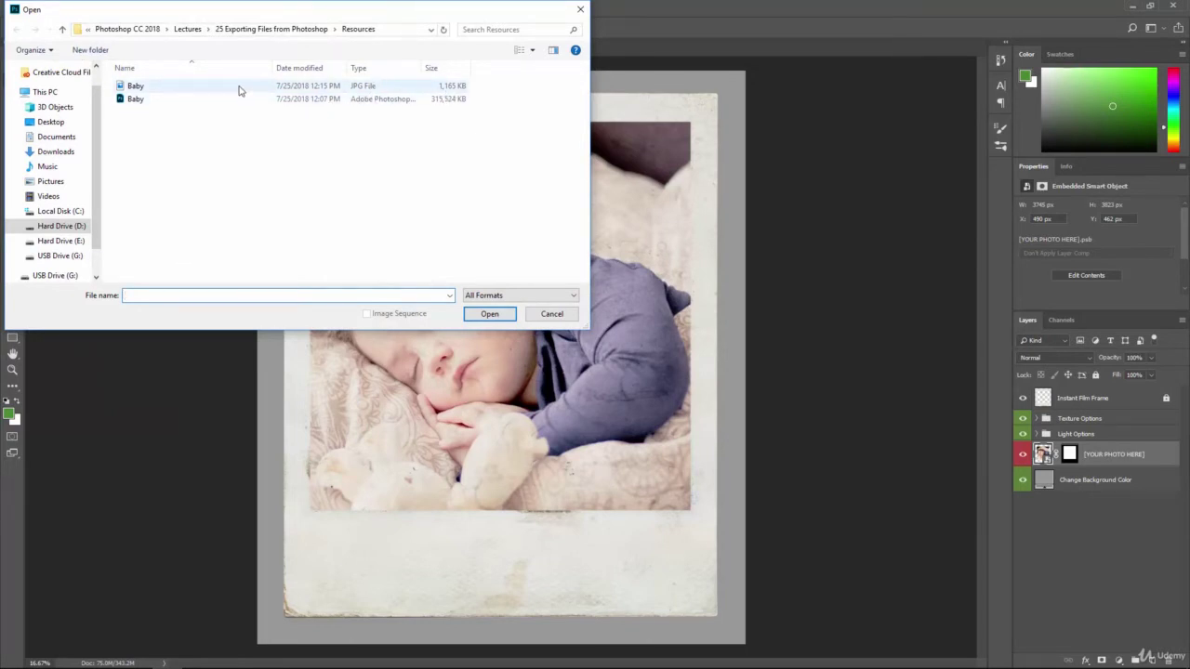
{"action": "double_click", "coordinate": [177, 86]}
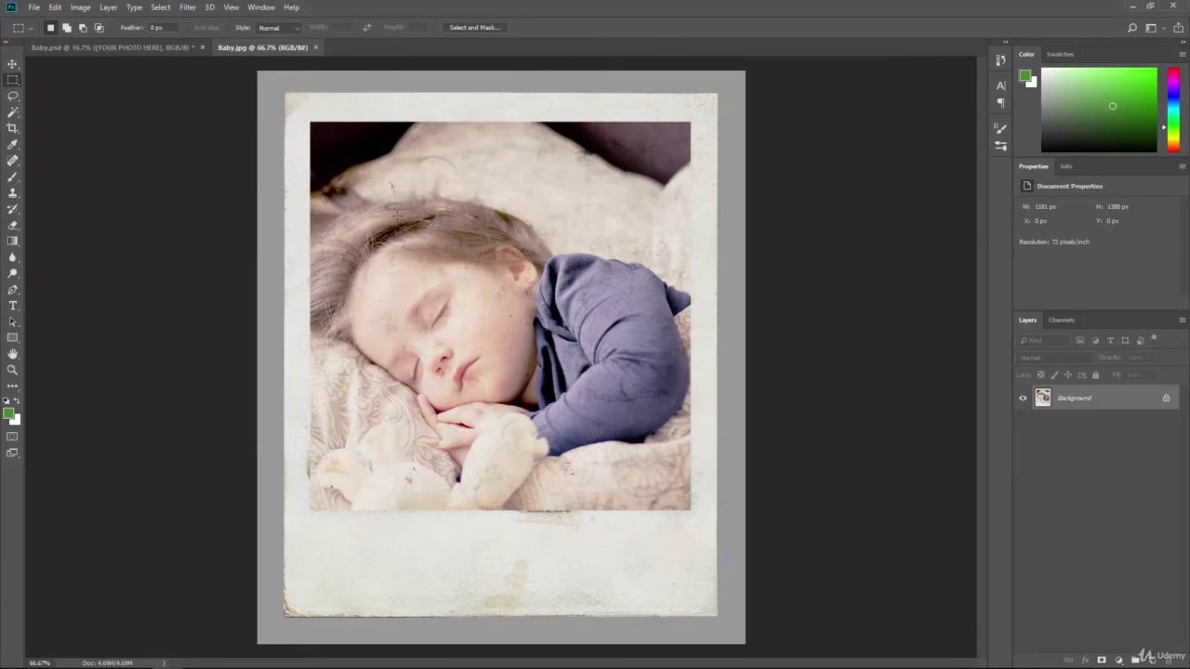
{"action": "key", "text": "ctrl+plus"}
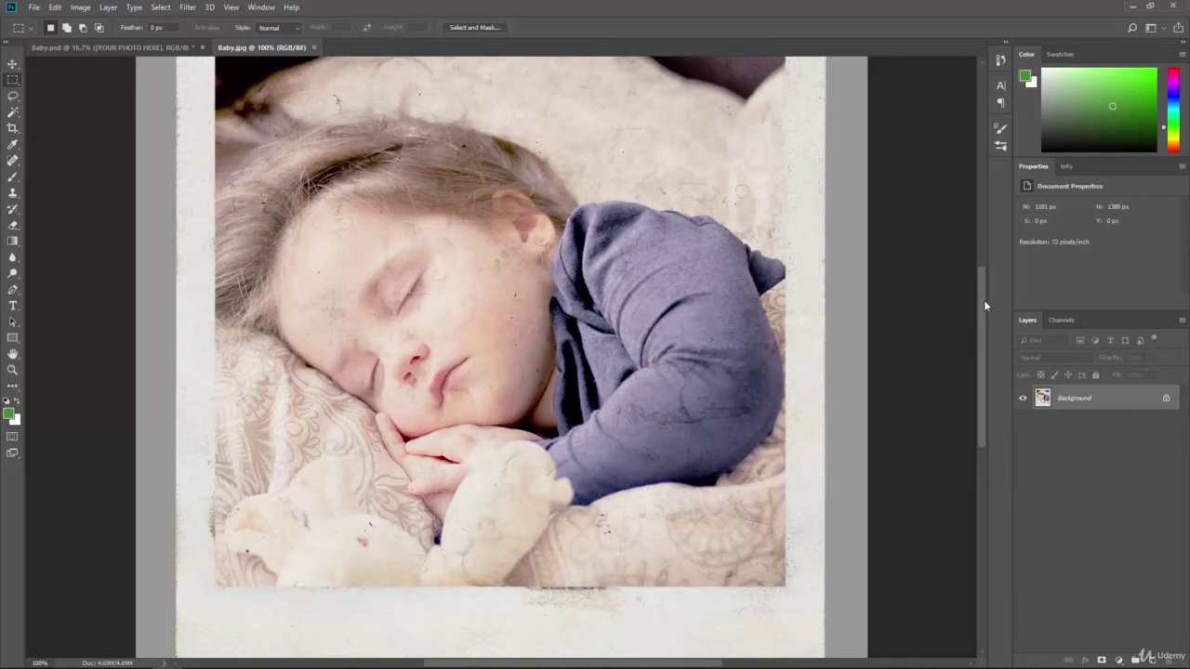
{"action": "mouse_move", "coordinate": [984, 300]}
{"action": "left_mouse_down"}
{"action": "mouse_move", "coordinate": [981, 214]}
{"action": "mouse_move", "coordinate": [968, 352]}
{"action": "mouse_move", "coordinate": [969, 284]}
{"action": "left_mouse_up"}
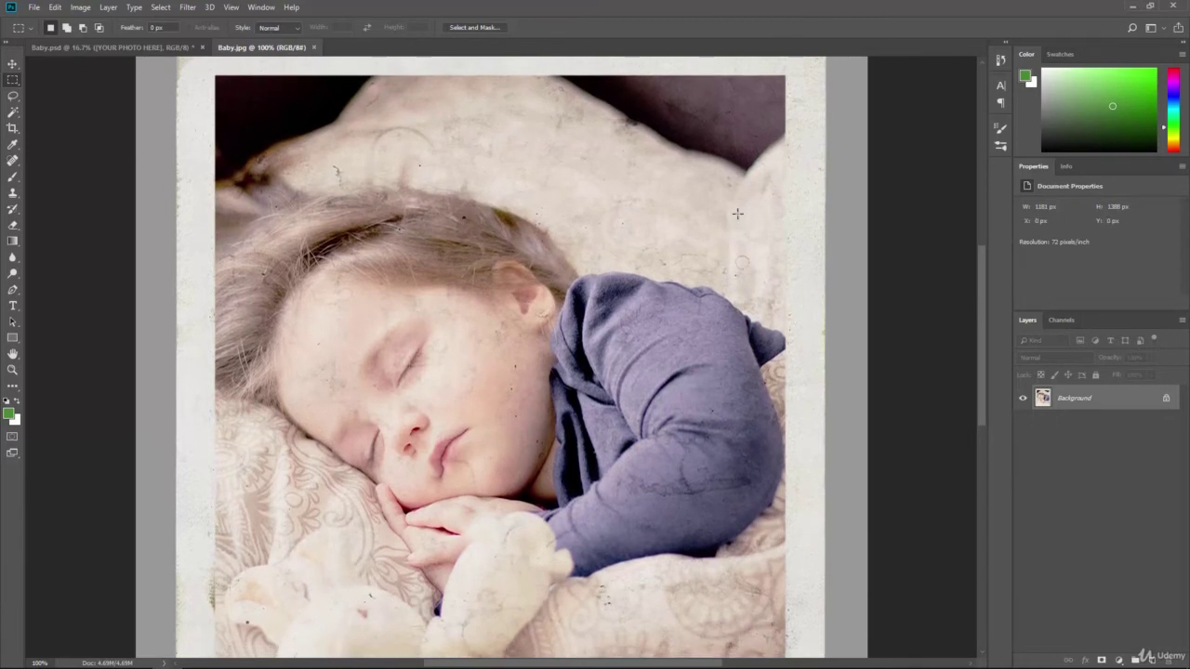
{"action": "left_click", "coordinate": [314, 47]}
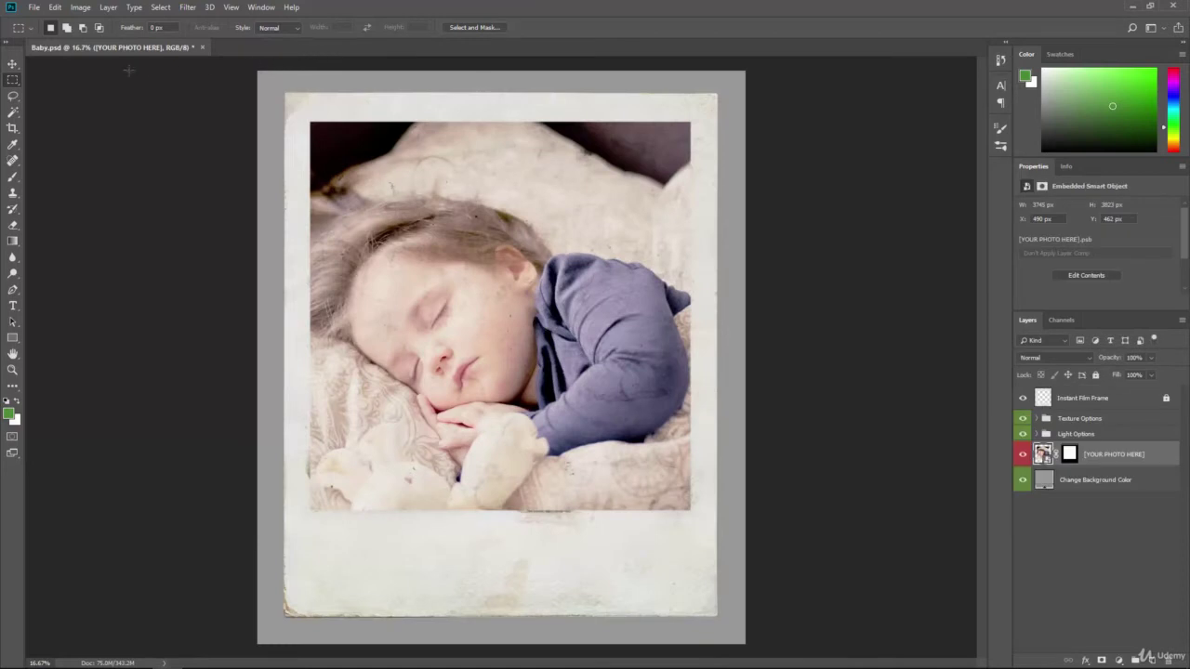
Open Save for Web (Legacy) for Baby.psd and fit the polaroid in the preview at 12.5%.
{"action": "left_click", "coordinate": [34, 7]}
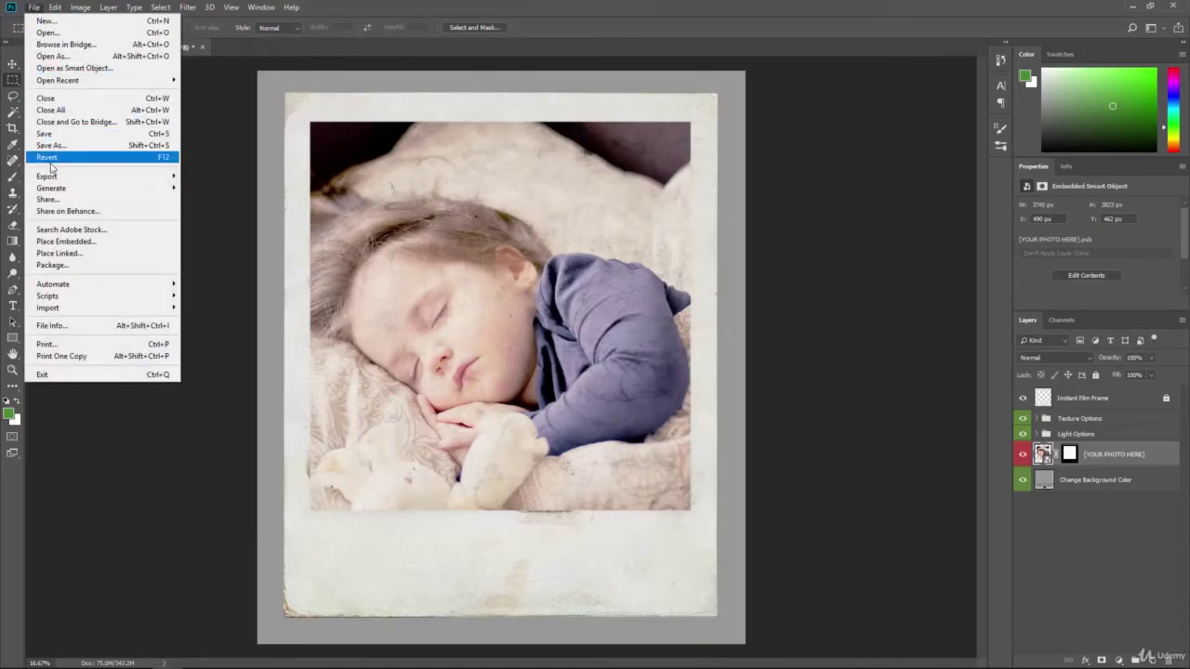
{"action": "mouse_move", "coordinate": [121, 179]}
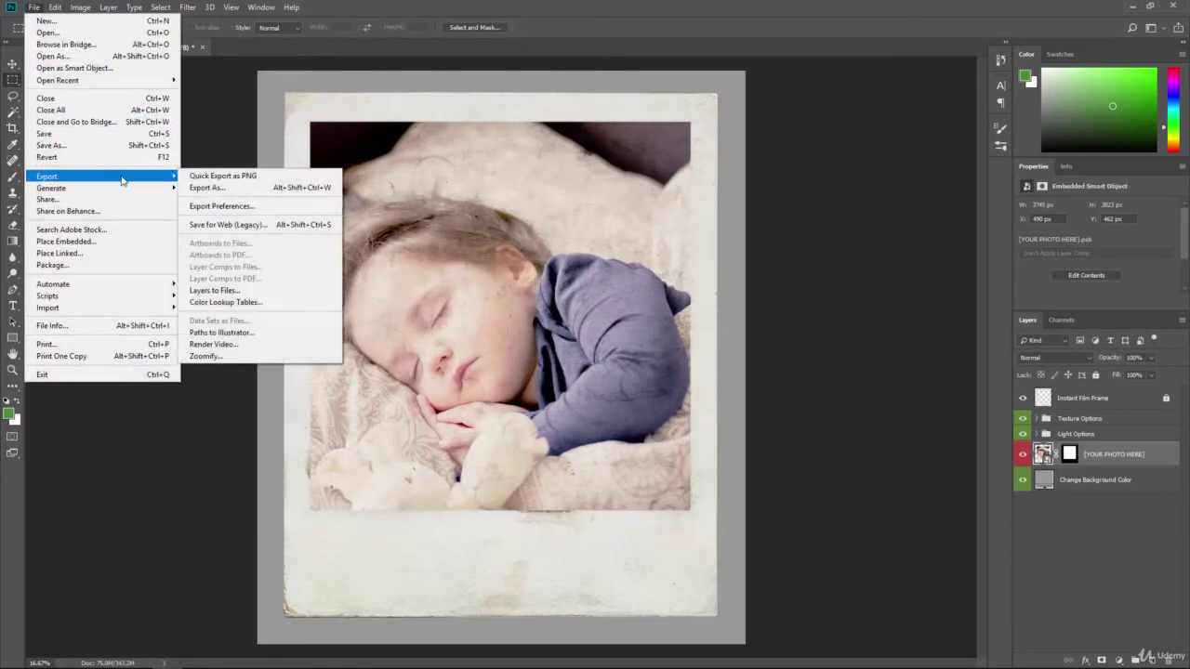
{"action": "left_click", "coordinate": [237, 226]}
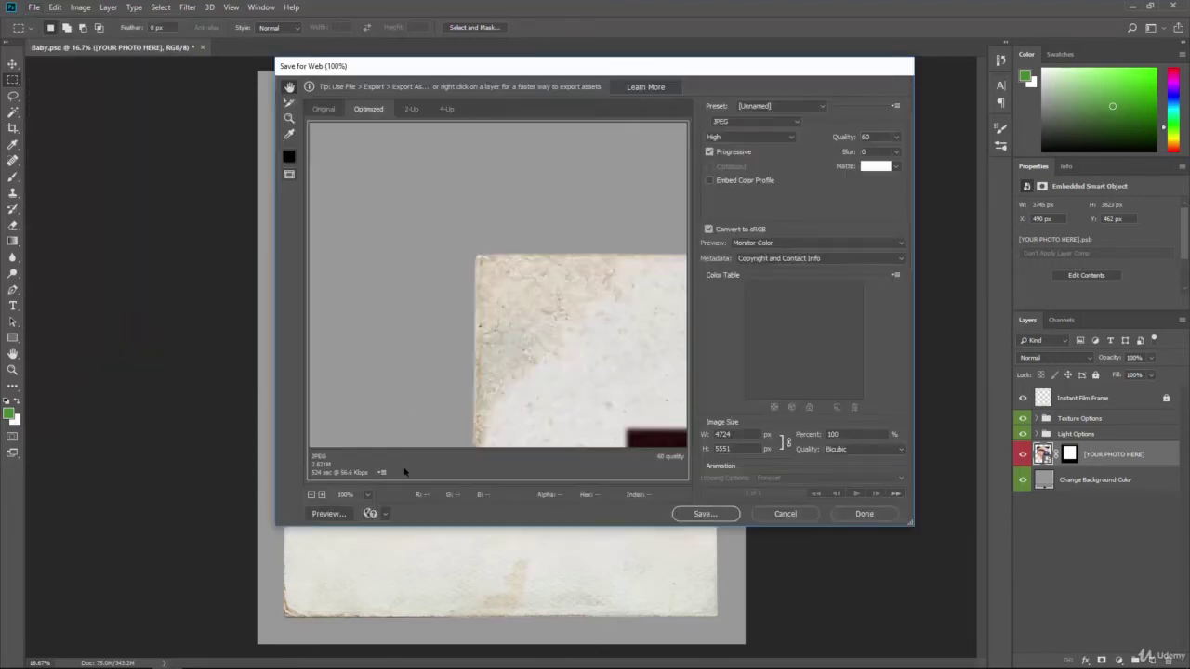
{"action": "left_click", "coordinate": [312, 494]}
{"action": "left_click", "coordinate": [312, 494]}
{"action": "left_click", "coordinate": [312, 495]}
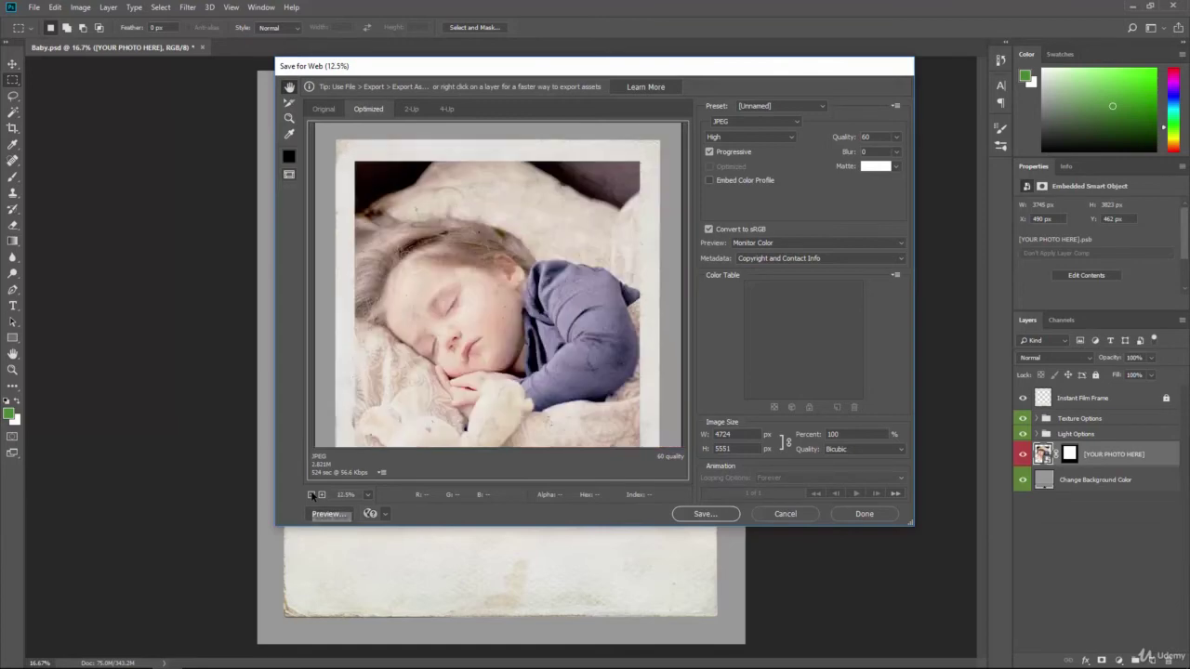
{"action": "left_click", "coordinate": [312, 495]}
{"action": "left_click", "coordinate": [322, 494]}
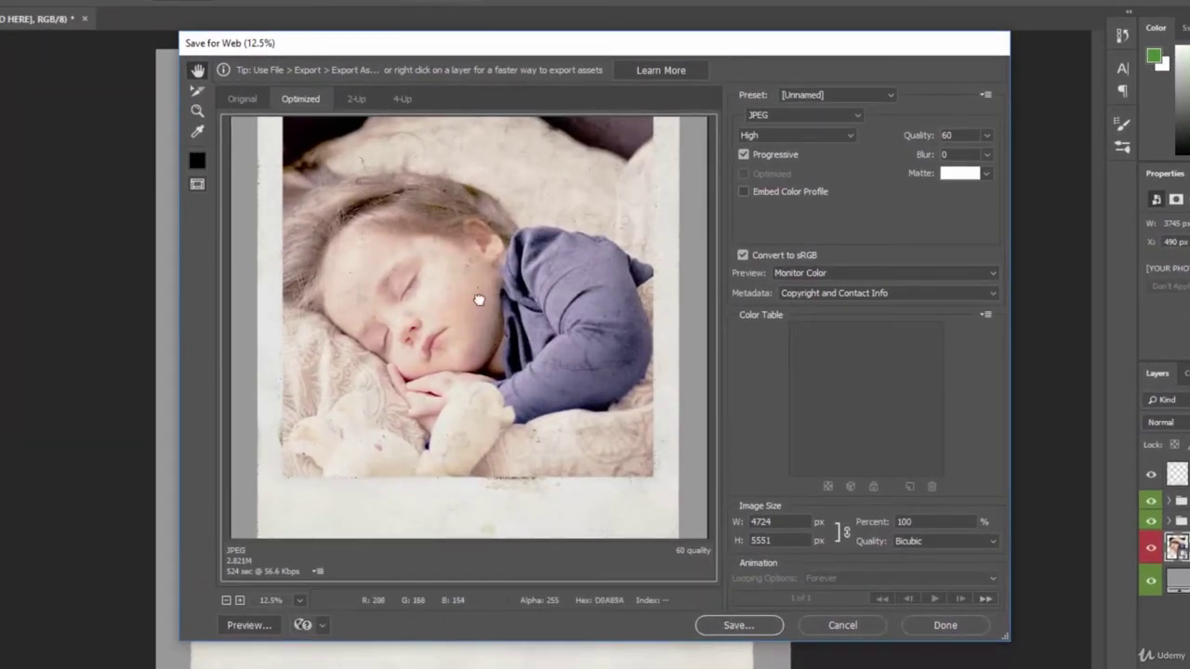
{"action": "mouse_move", "coordinate": [480, 301]}
{"action": "left_mouse_down"}
{"action": "mouse_move", "coordinate": [459, 329]}
{"action": "mouse_move", "coordinate": [465, 313]}
{"action": "left_mouse_up"}
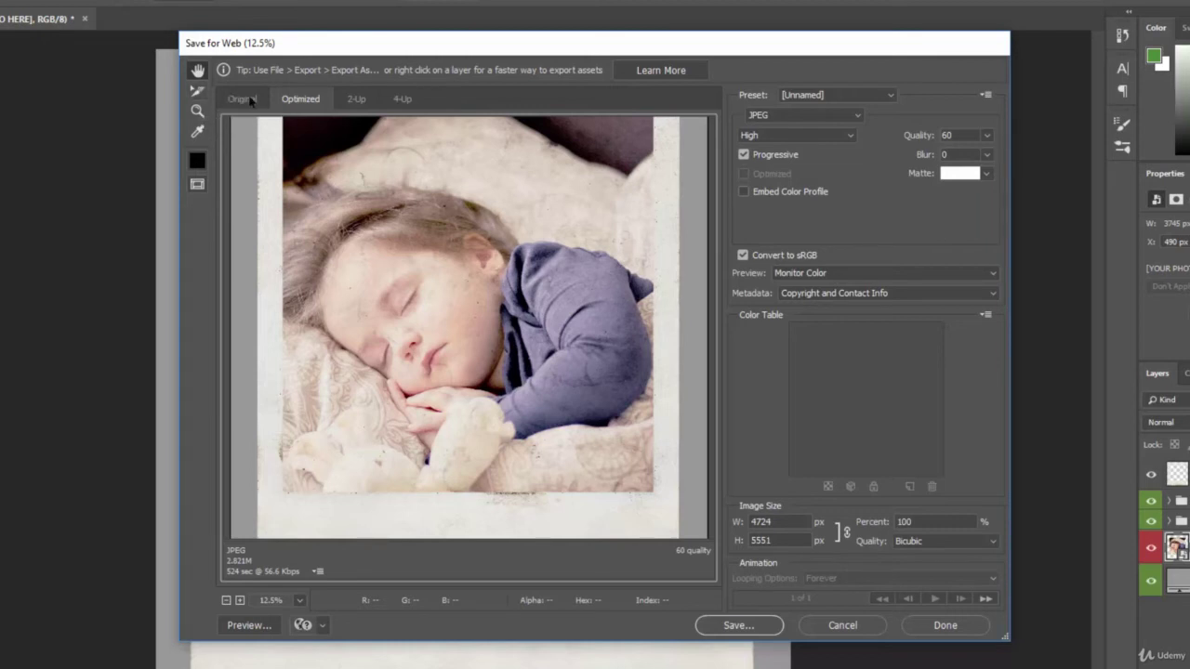
Compare the Original view with the Optimized quality-60 JPEG of about 2.821M.
{"action": "left_click", "coordinate": [243, 100]}
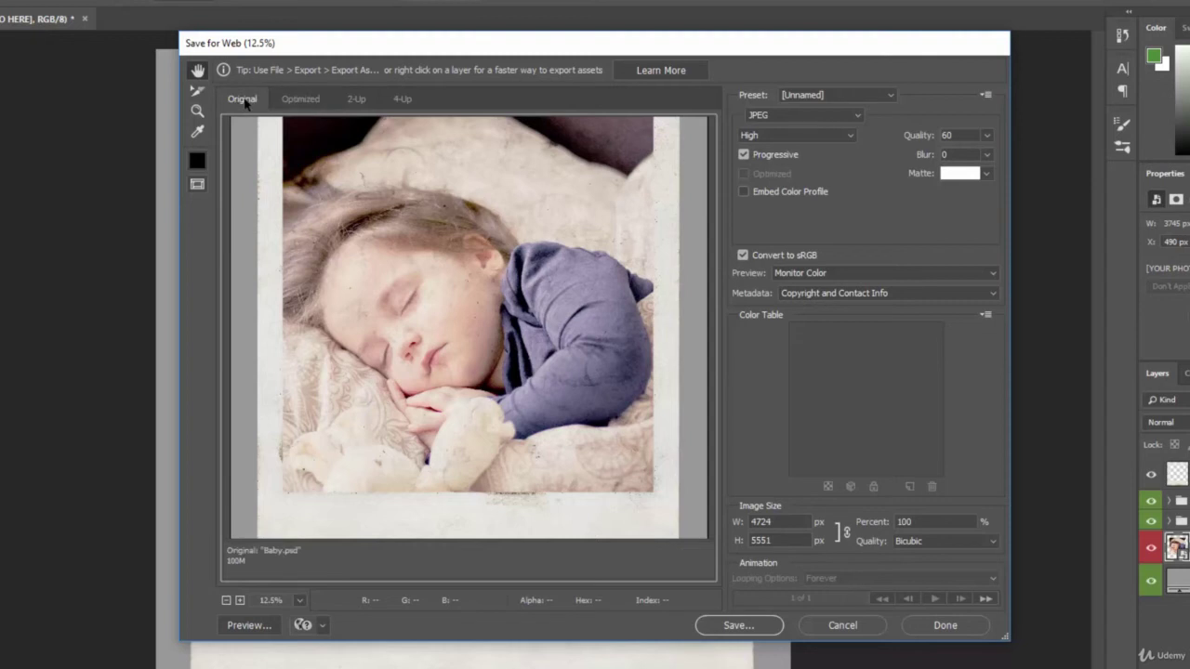
{"action": "left_click_drag", "start_coordinate": [418, 265], "coordinate": [417, 275]}
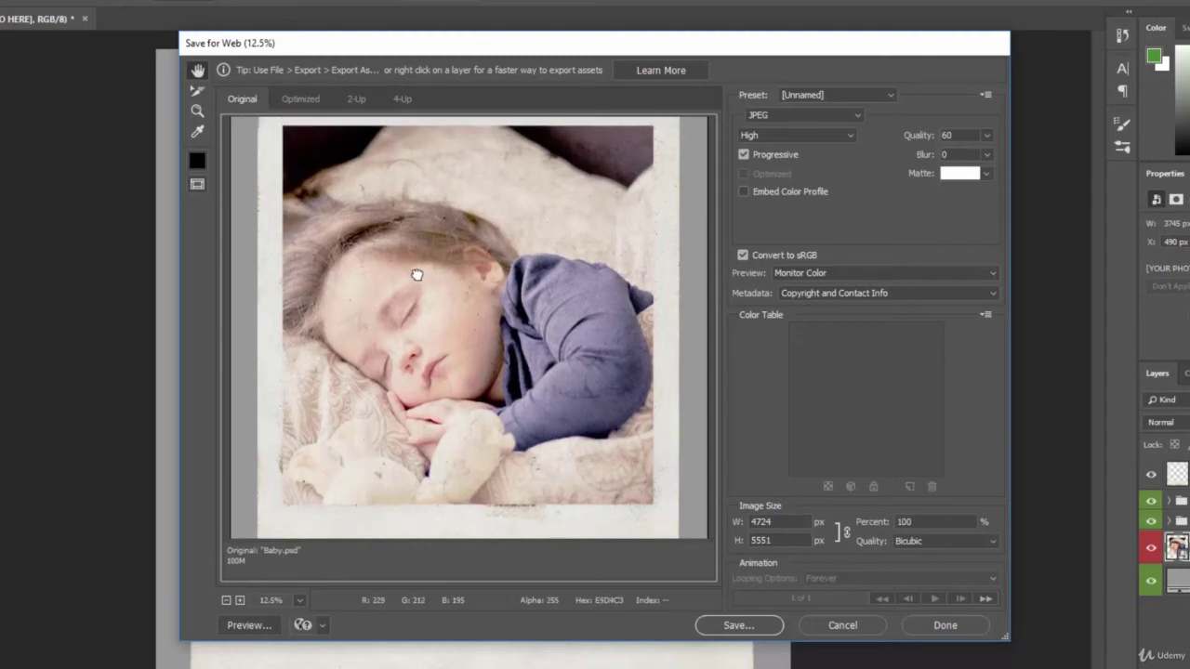
{"action": "left_click", "coordinate": [300, 99]}
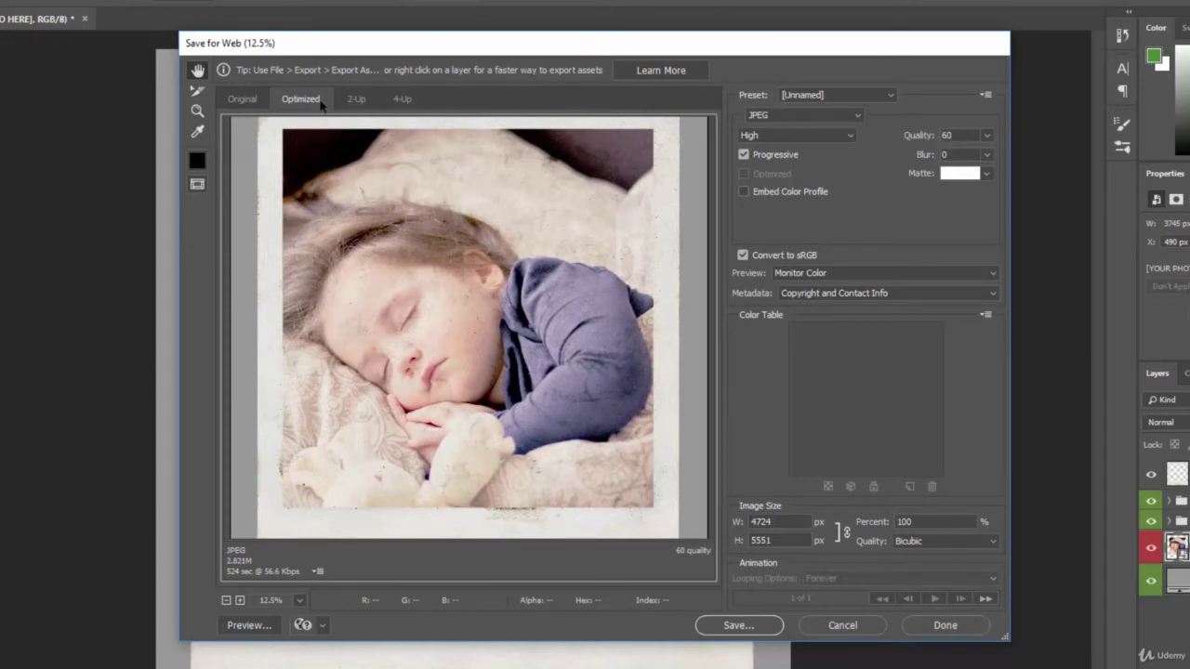
Show Original and Optimized side by side in 2-Up at 6.3%, keeping JPEG output.
{"action": "left_click", "coordinate": [361, 101]}
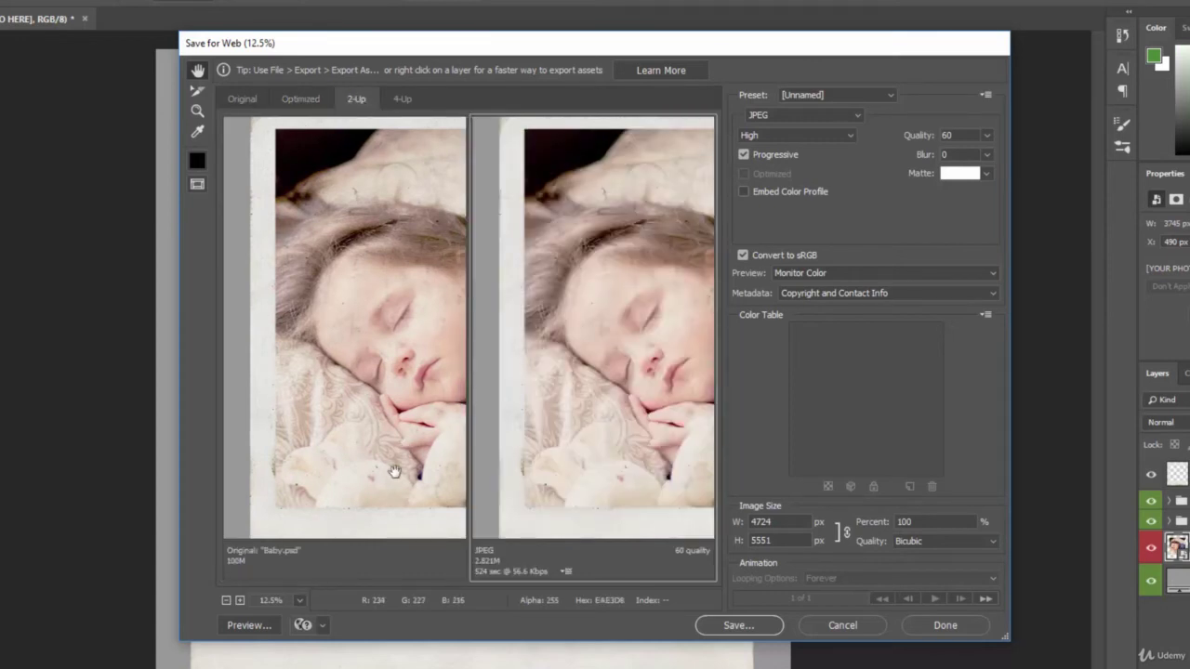
{"action": "left_click", "coordinate": [226, 600]}
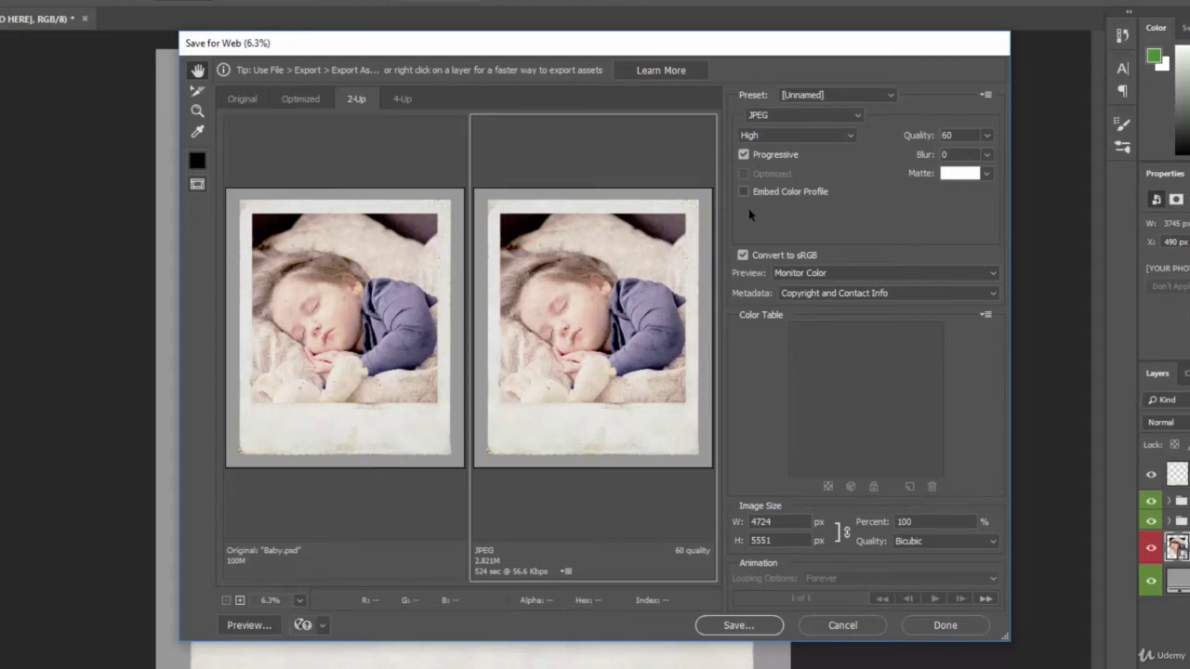
{"action": "left_click", "coordinate": [822, 94]}
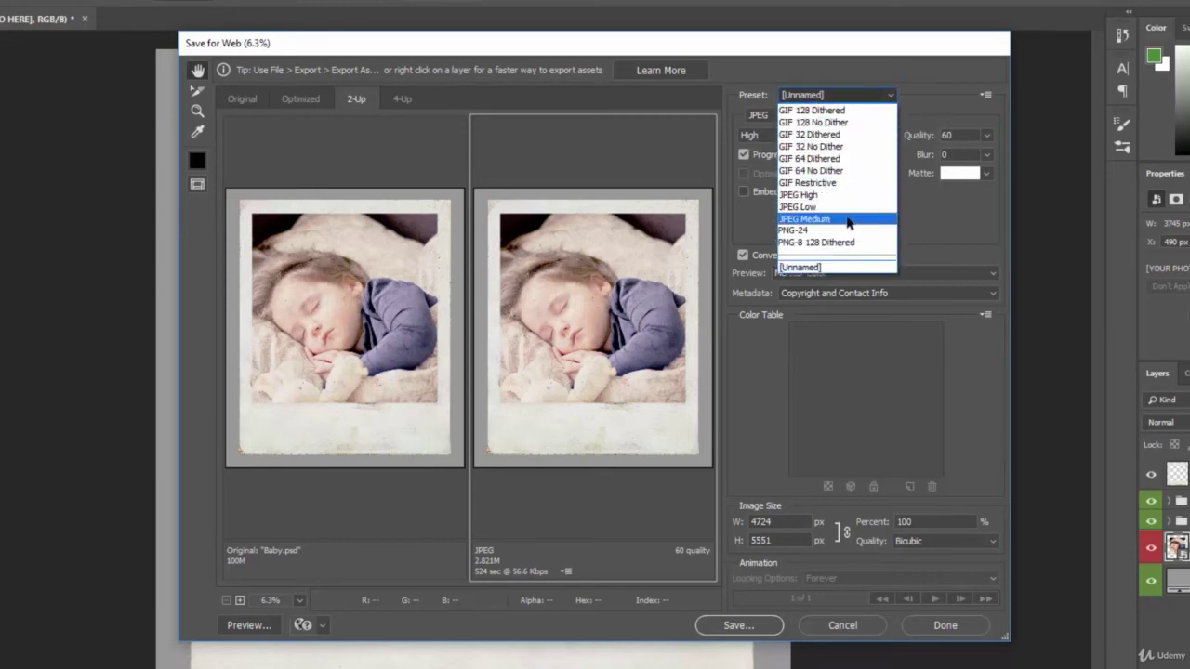
{"action": "left_click", "coordinate": [926, 83]}
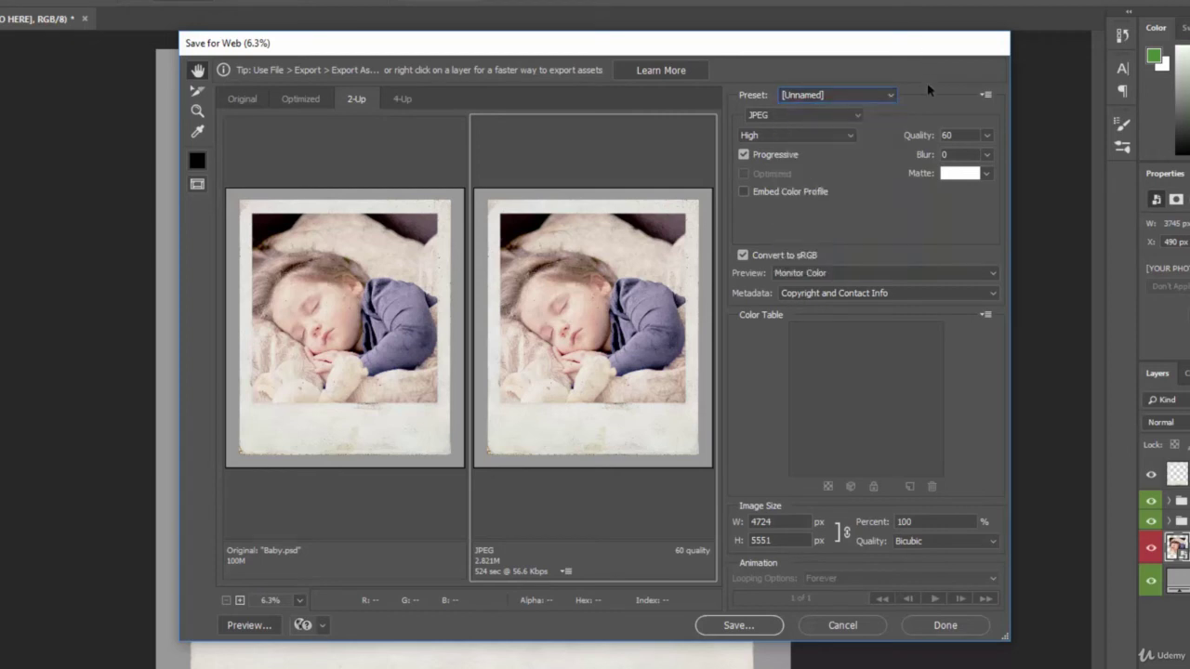
{"action": "left_click", "coordinate": [791, 117]}
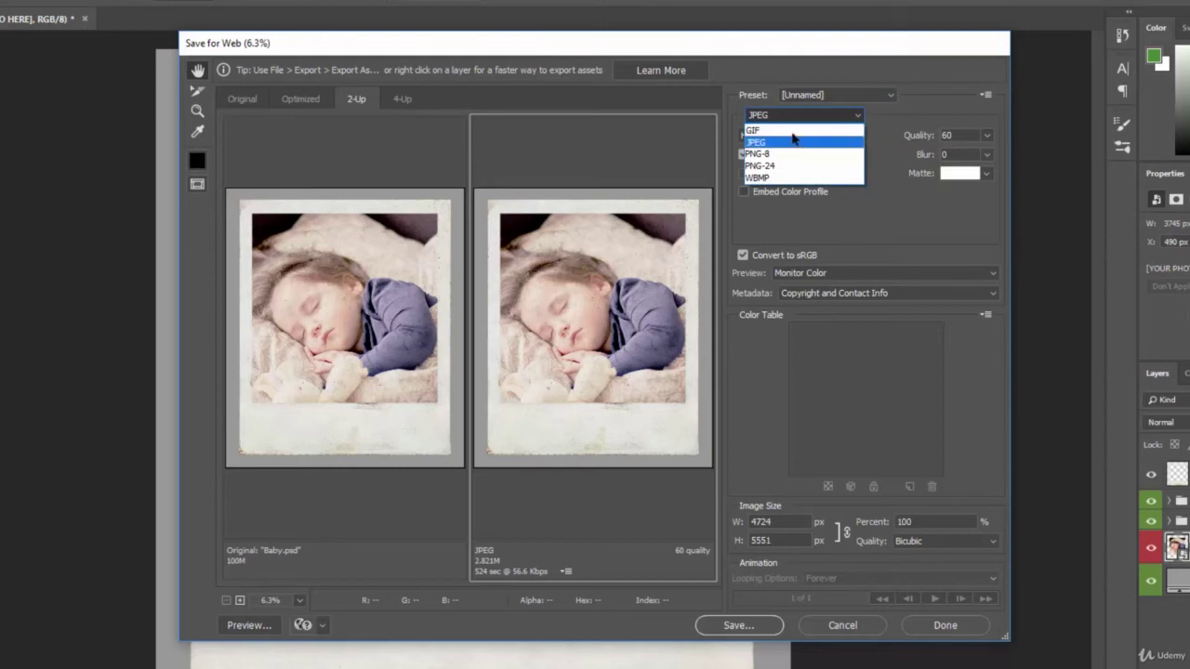
{"action": "left_click", "coordinate": [792, 114]}
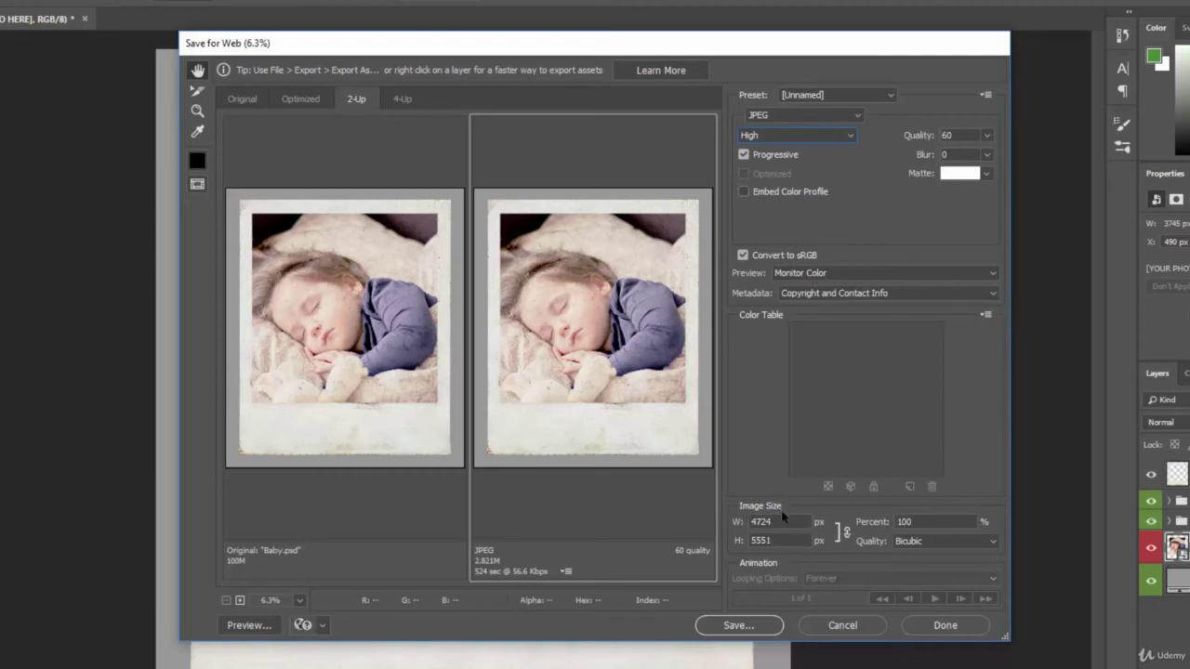
Set Image Size to 25% (1181 × 1388 px), keep High quality, and preview at 25%.
{"action": "left_click", "coordinate": [900, 522]}
{"action": "type", "text": "25"}
{"action": "left_click", "coordinate": [820, 136]}
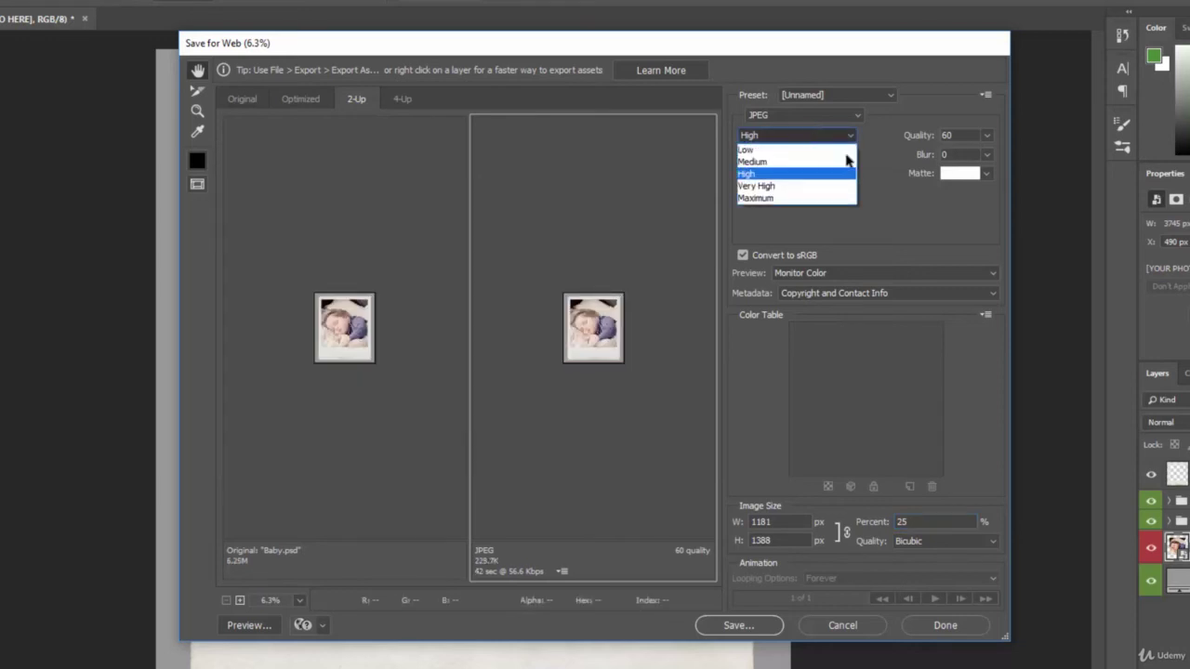
{"action": "left_click", "coordinate": [906, 209]}
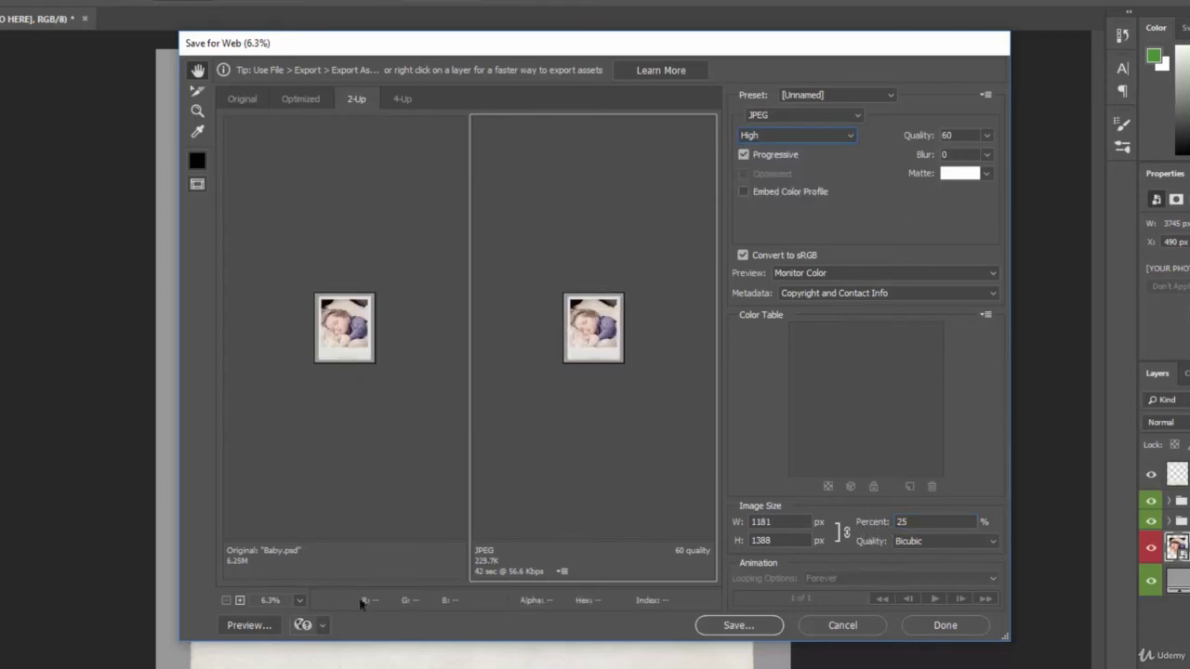
{"action": "left_click", "coordinate": [239, 600]}
{"action": "left_click", "coordinate": [239, 600]}
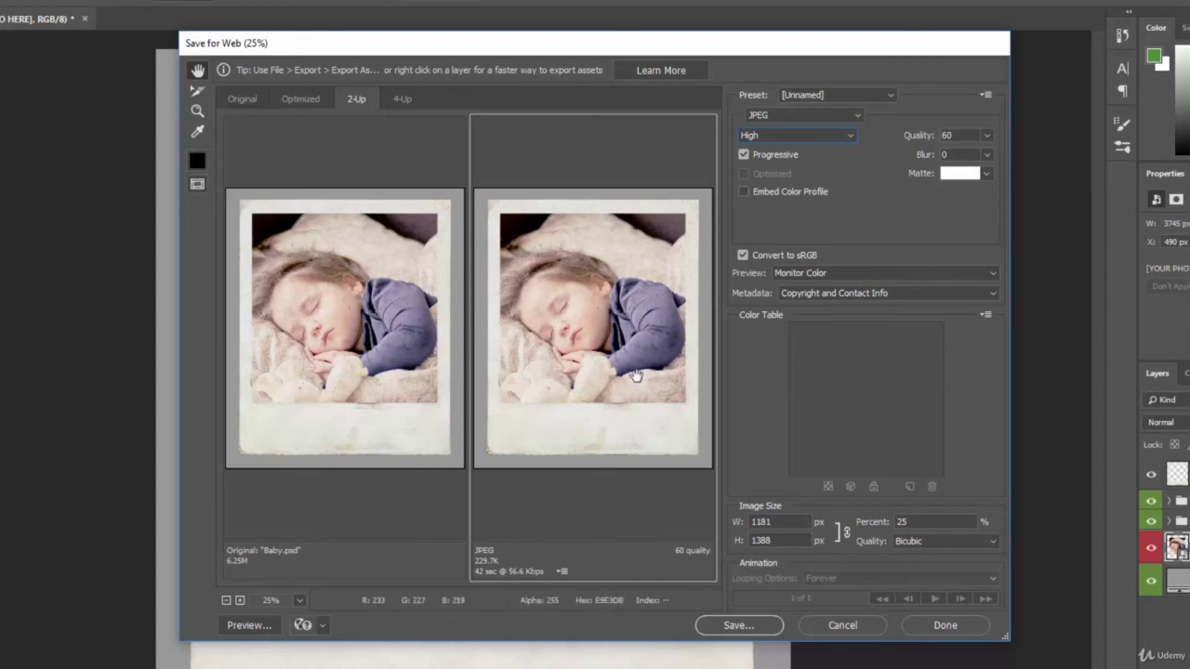
Set the JPEG preset to Low with quality 0, shrinking the output to 37.76K.
{"action": "left_click", "coordinate": [795, 136]}
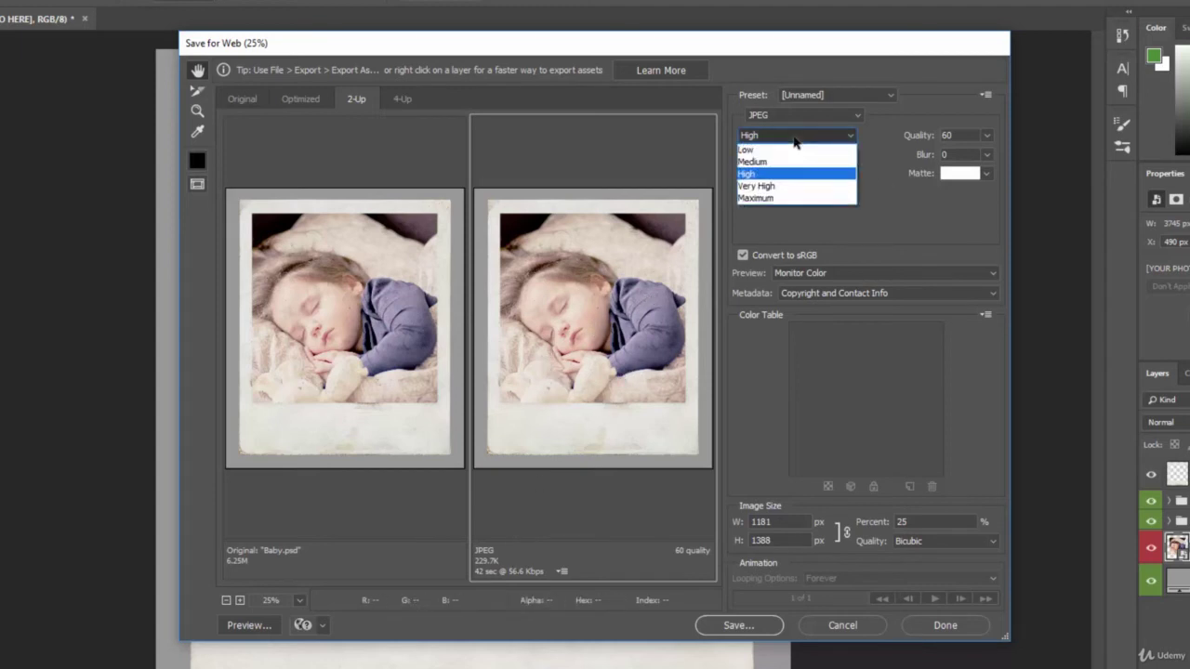
{"action": "left_click", "coordinate": [785, 198]}
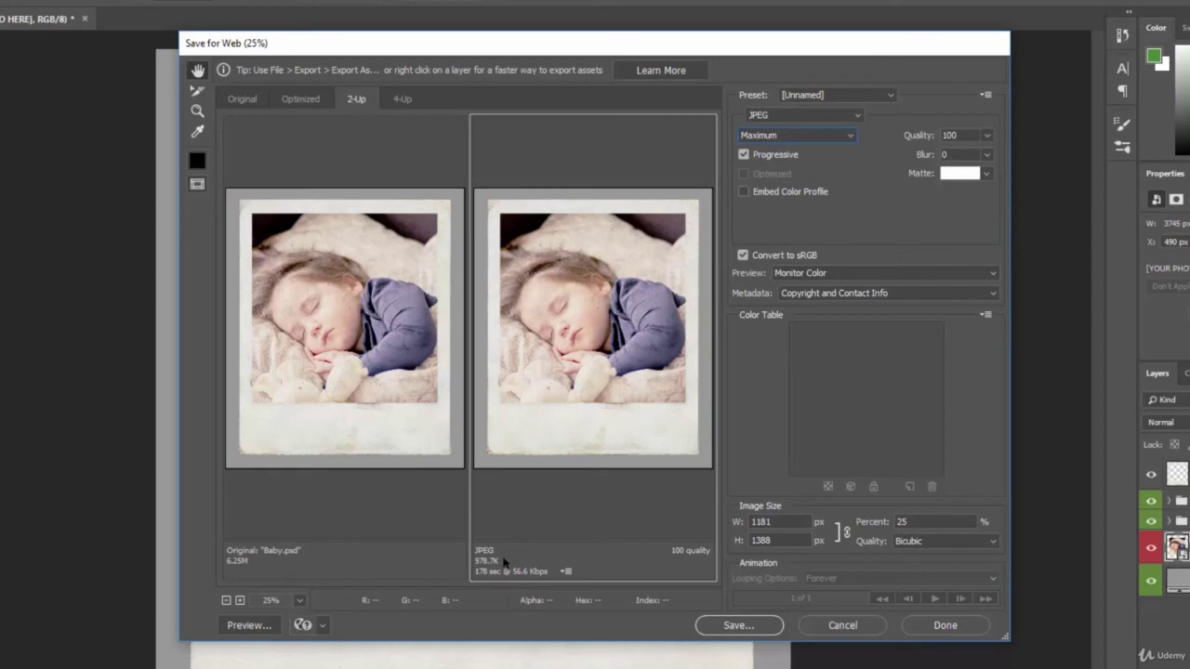
{"action": "left_click", "coordinate": [777, 135]}
{"action": "left_click", "coordinate": [772, 148]}
{"action": "left_click", "coordinate": [987, 136]}
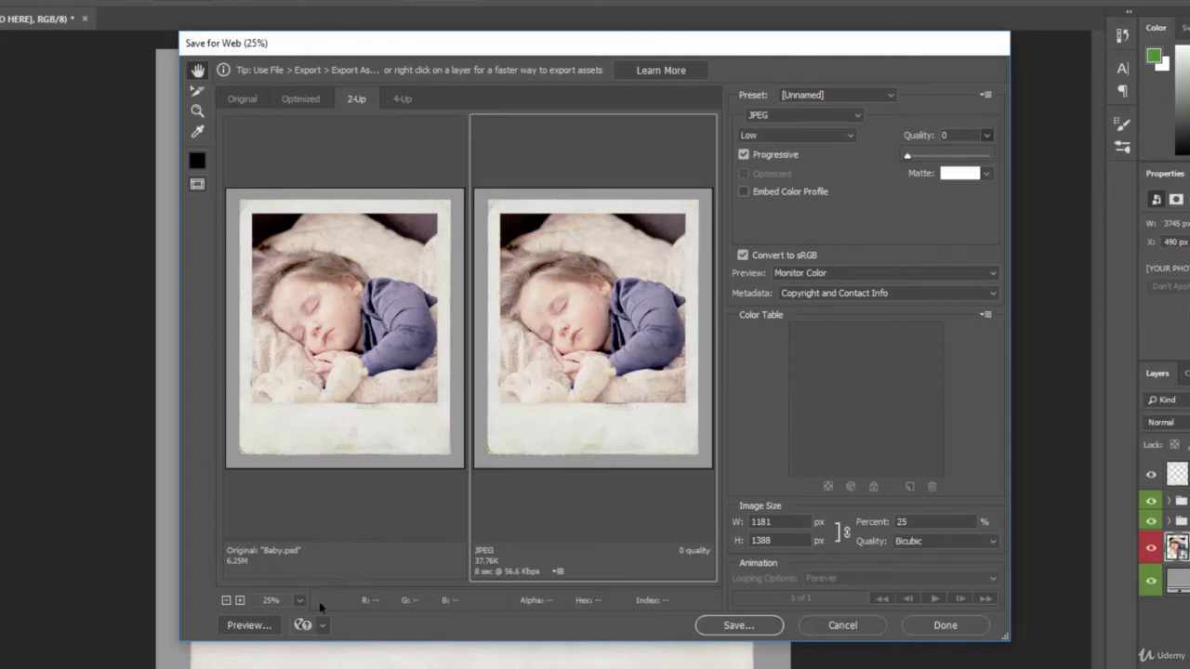
Zoom the previews to 200% and compare skin artifacts in 4-Up, then 2-Up.
{"action": "left_click", "coordinate": [239, 600]}
{"action": "left_click", "coordinate": [240, 600]}
{"action": "left_click", "coordinate": [240, 600]}
{"action": "left_click", "coordinate": [240, 600]}
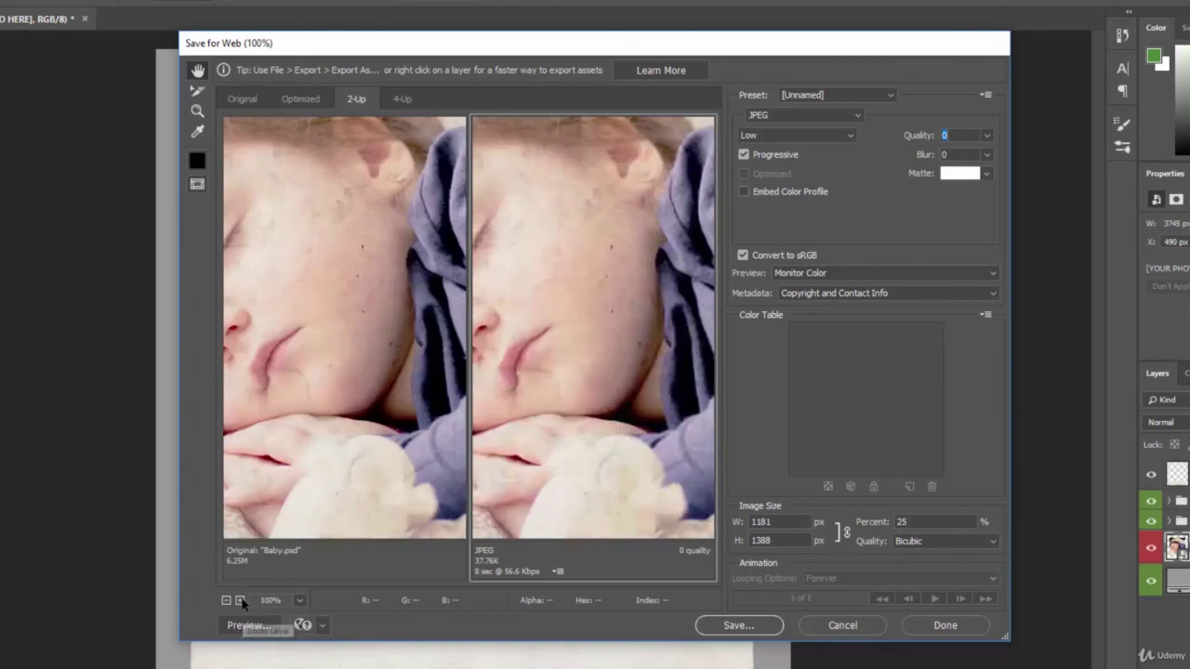
{"action": "left_click", "coordinate": [239, 601]}
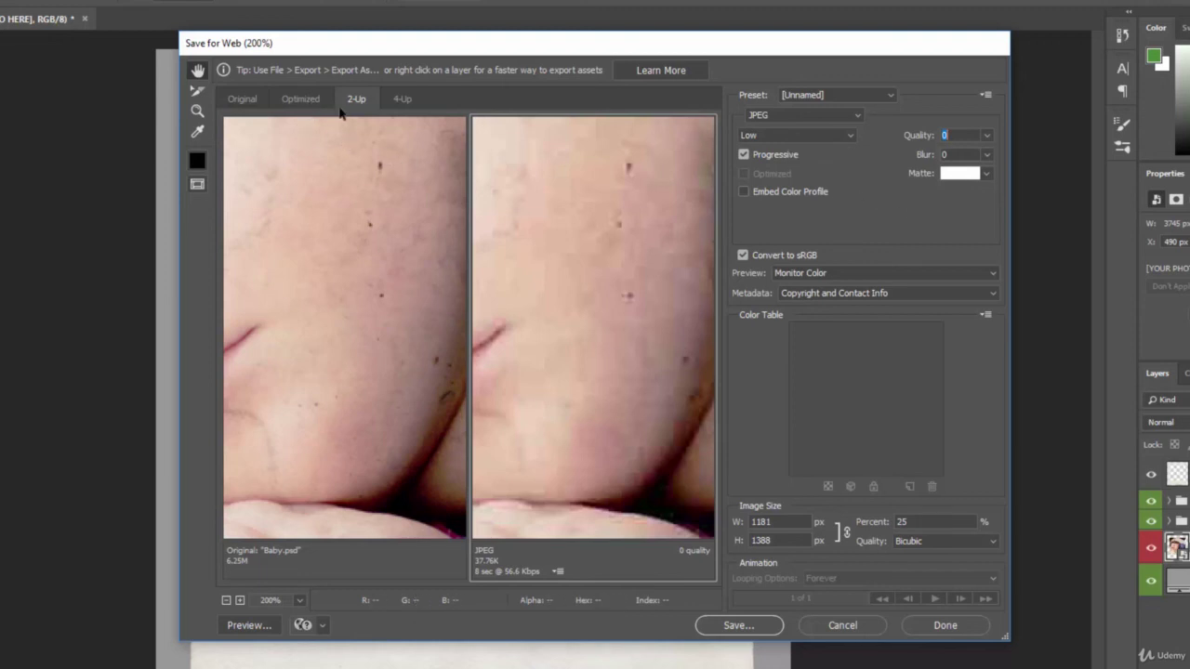
{"action": "left_click", "coordinate": [401, 99]}
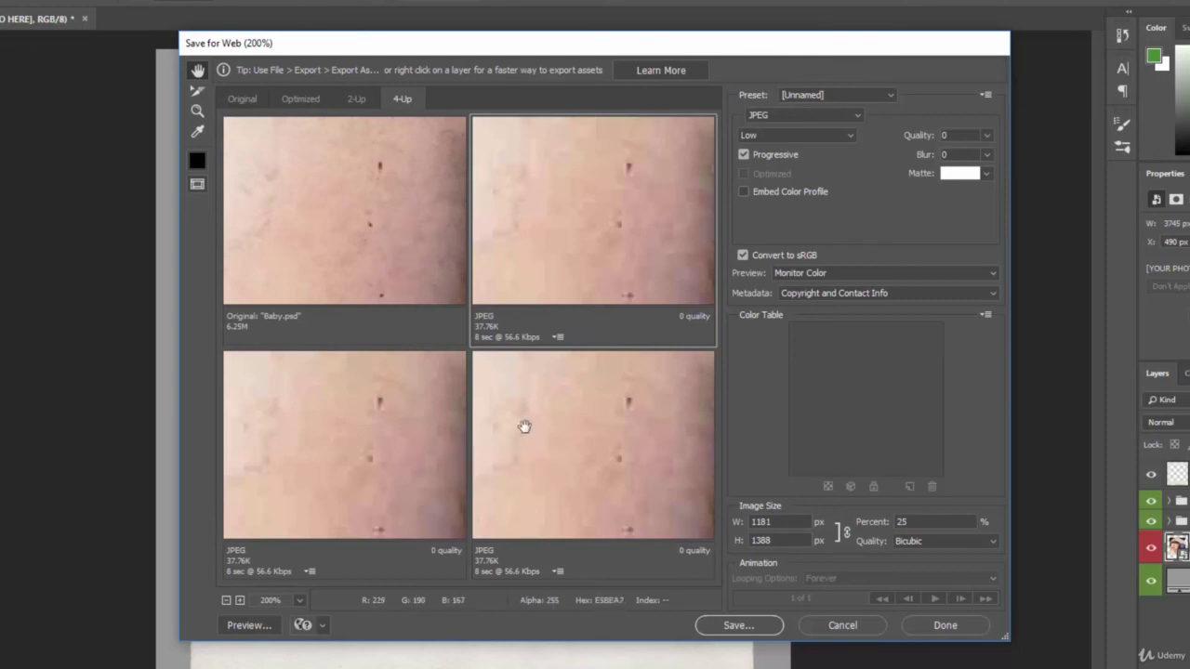
{"action": "left_click", "coordinate": [356, 99]}
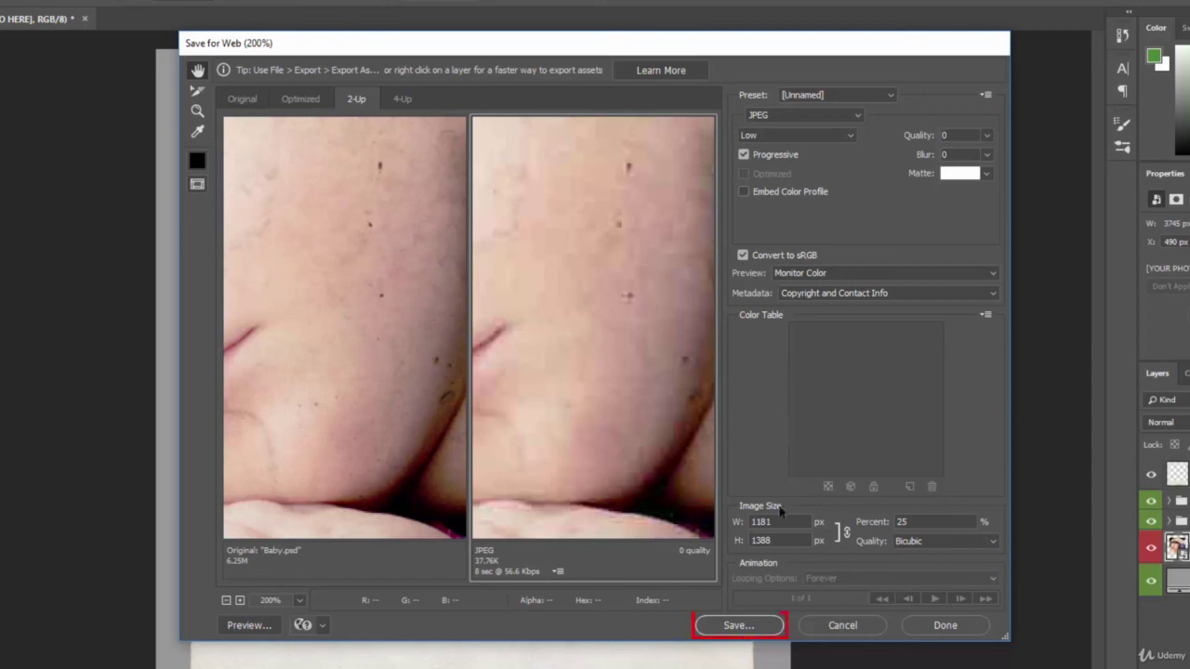
Save the optimized JPEG as 'Baby Compressed' in the Resources folder.
{"action": "left_click", "coordinate": [744, 629]}
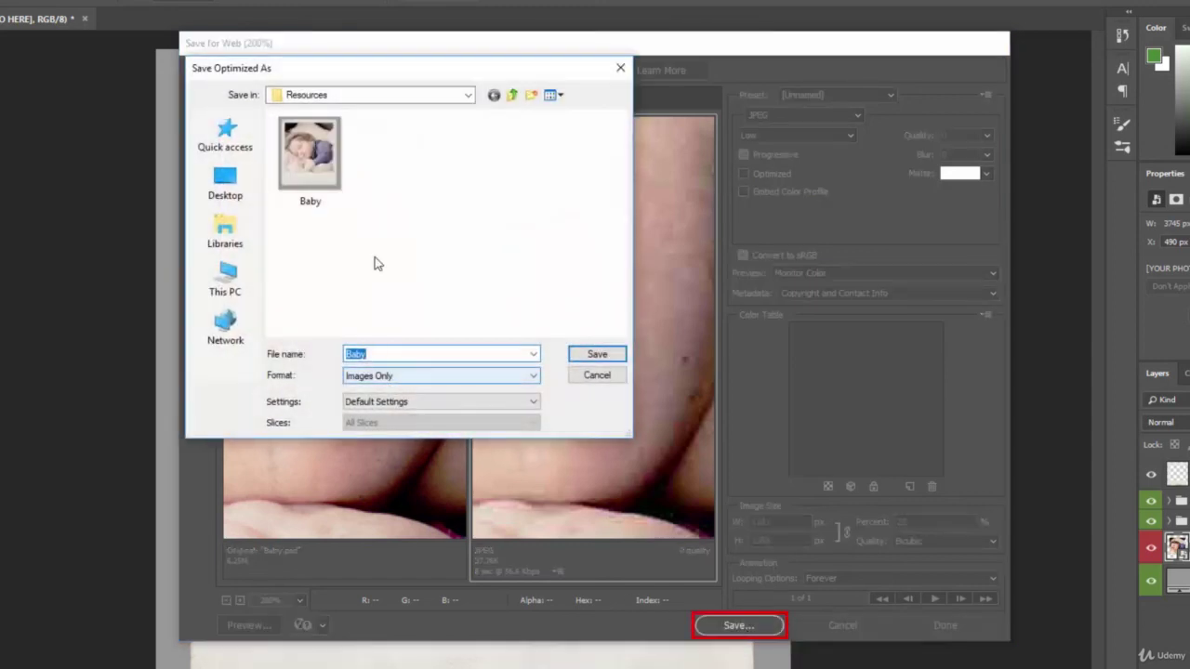
{"action": "left_click", "coordinate": [406, 356]}
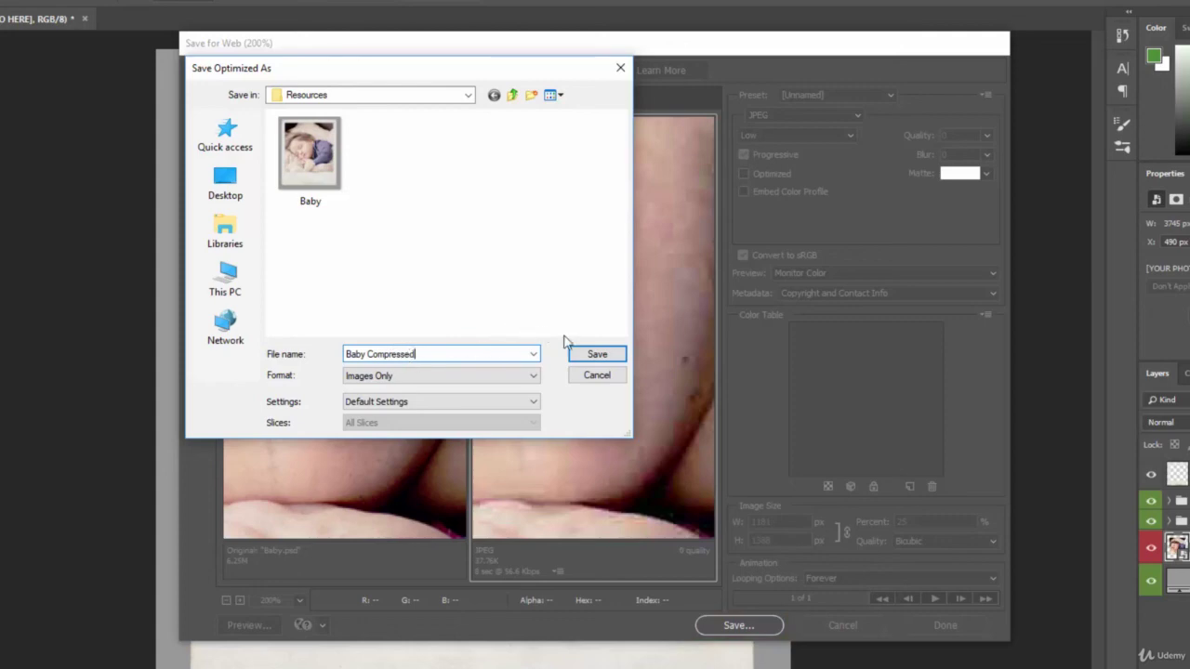
{"action": "left_click", "coordinate": [591, 353]}
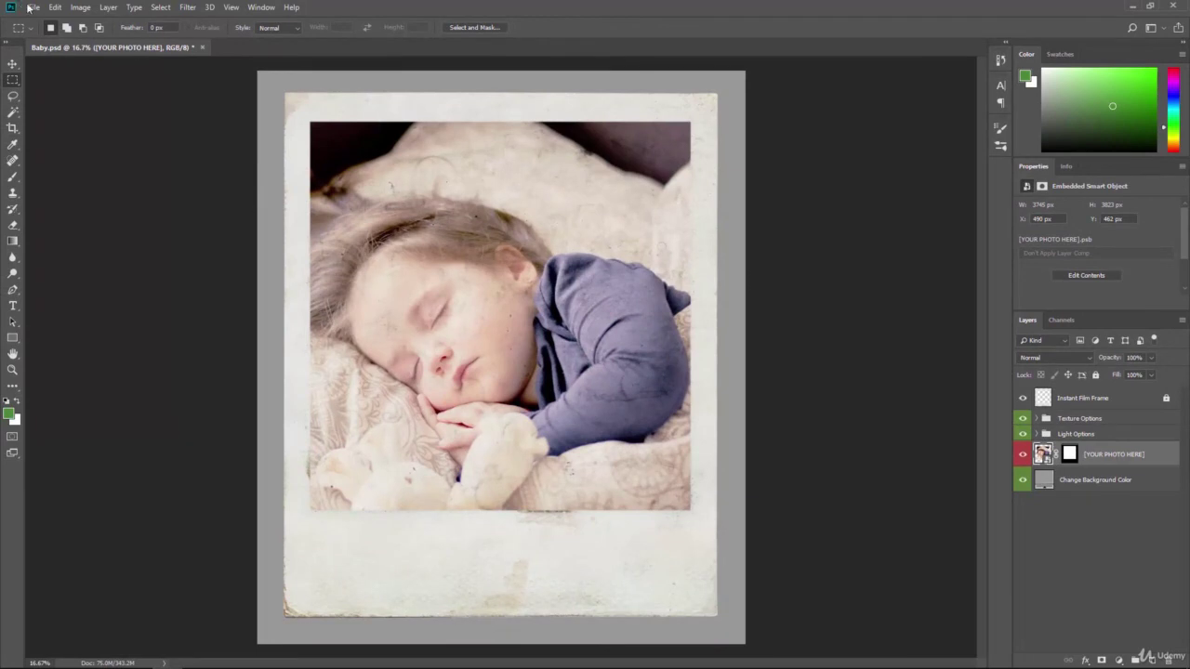
Open Baby.jpg and Baby-Compressed.jpg together in Photoshop.
{"action": "left_click", "coordinate": [31, 7]}
{"action": "left_click", "coordinate": [39, 29]}
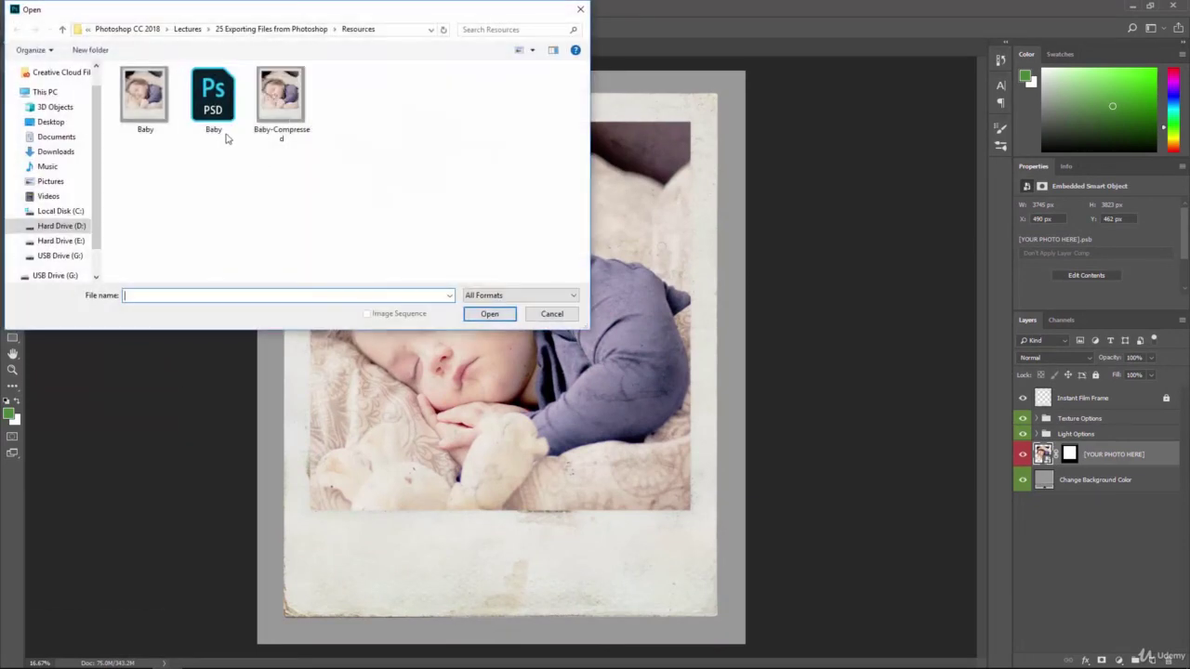
{"action": "left_click", "coordinate": [145, 98]}
{"action": "left_click", "coordinate": [282, 102], "text": "ctrl"}
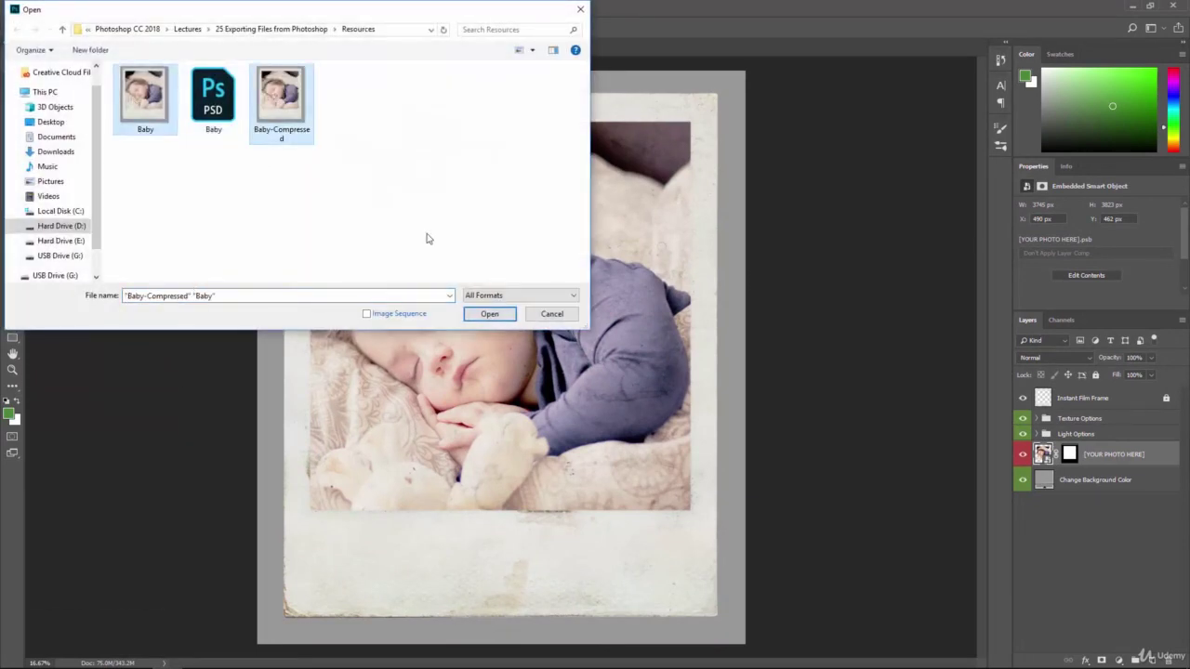
{"action": "left_click", "coordinate": [490, 314]}
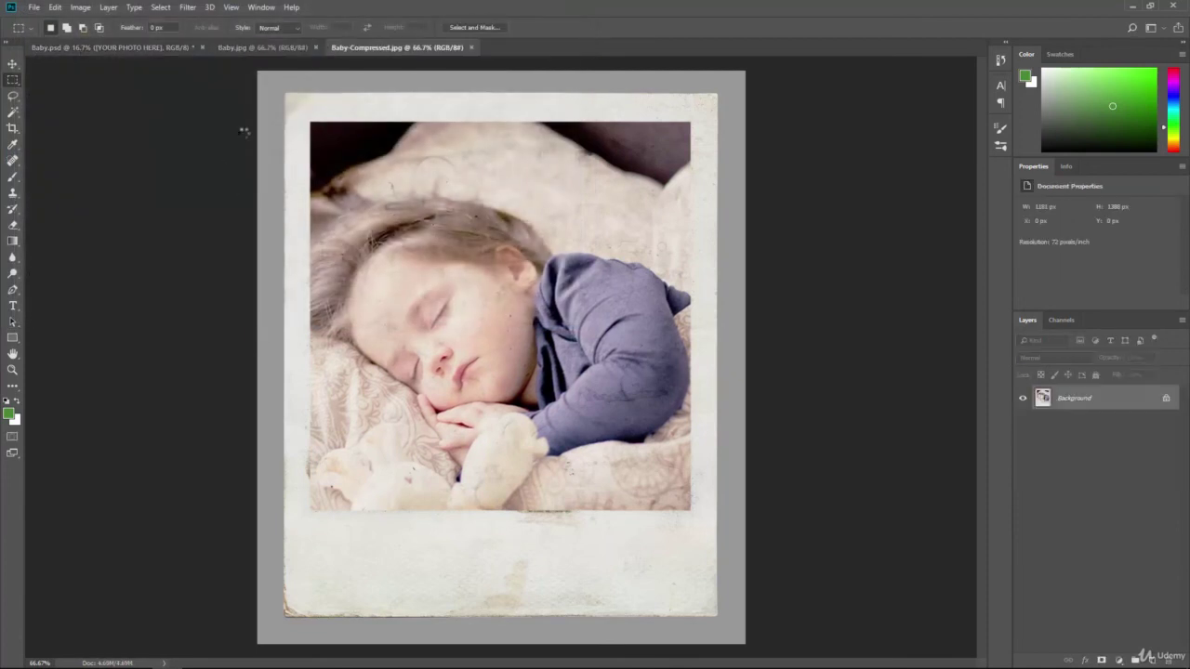
Compare Baby.jpg, Baby-Compressed.jpg and Baby.psd by switching tabs, ending on Baby.psd.
{"action": "left_click", "coordinate": [262, 47]}
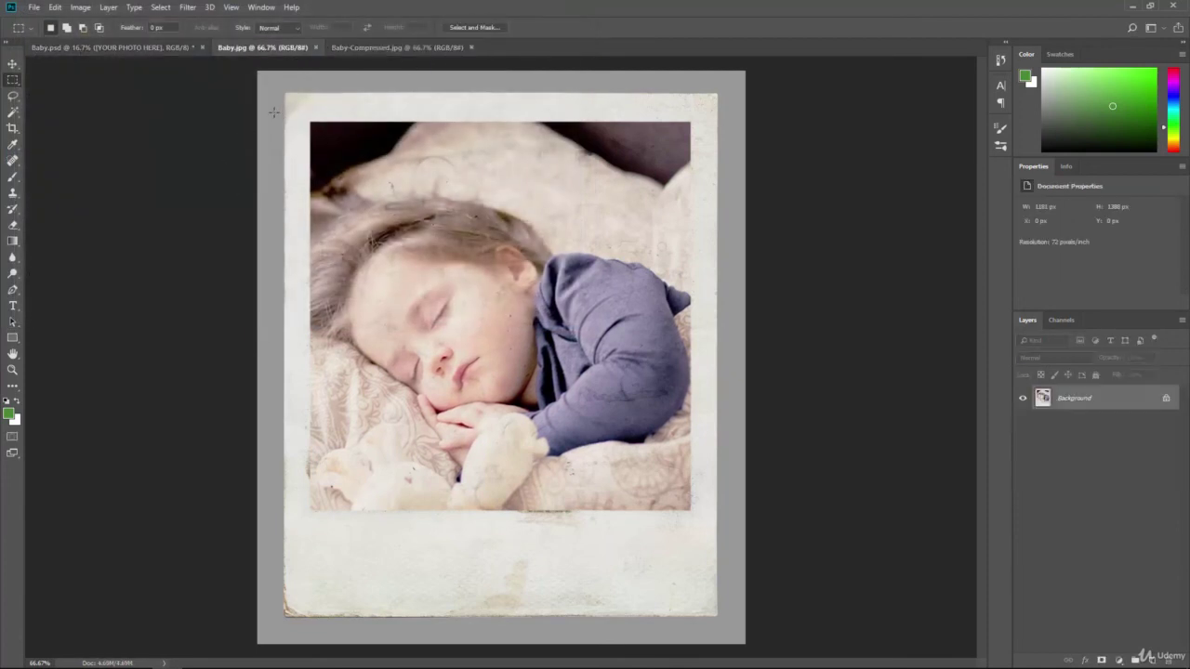
{"action": "left_click", "coordinate": [371, 47]}
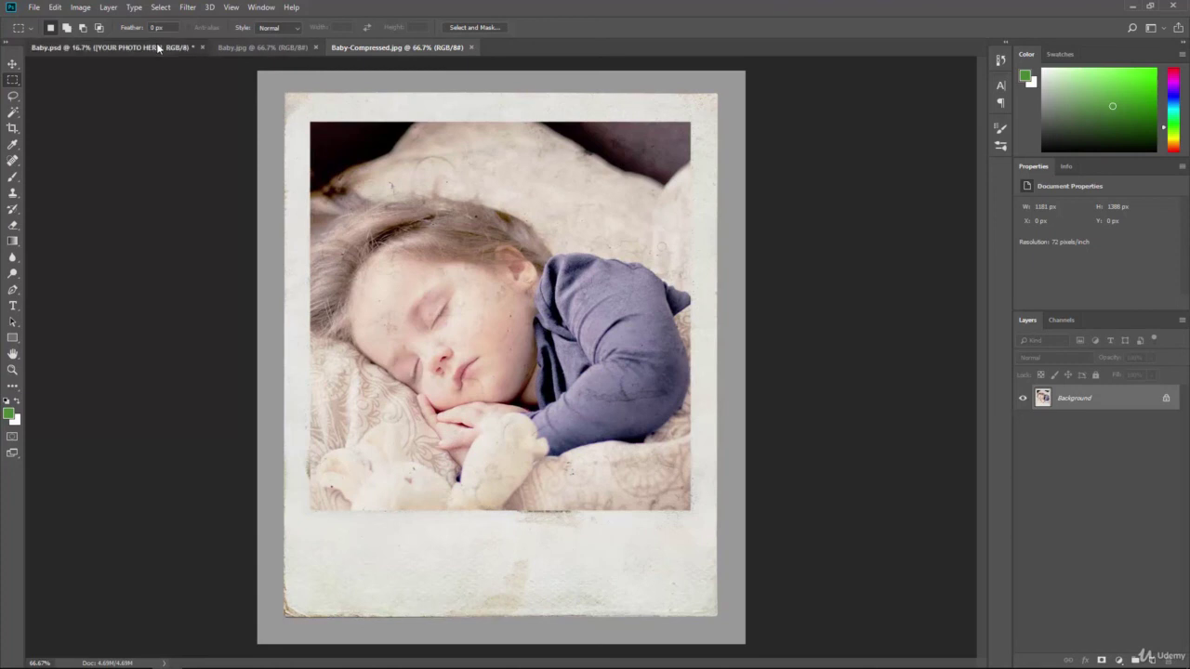
{"action": "left_click", "coordinate": [88, 46]}
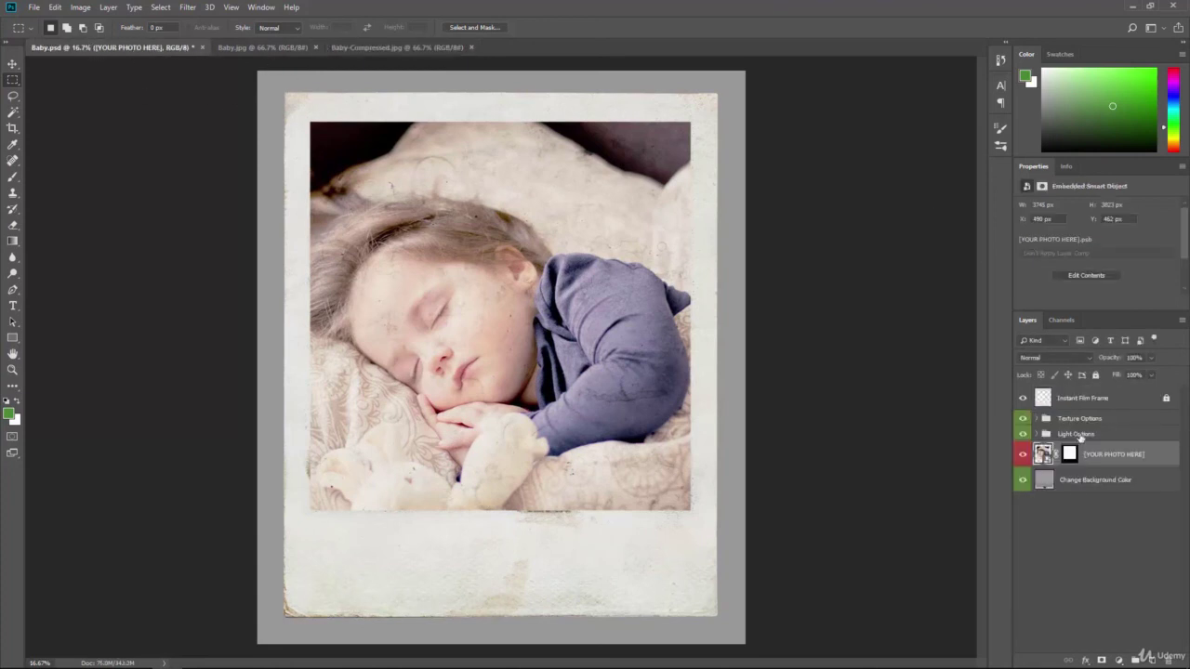
{"action": "left_click", "coordinate": [244, 48]}
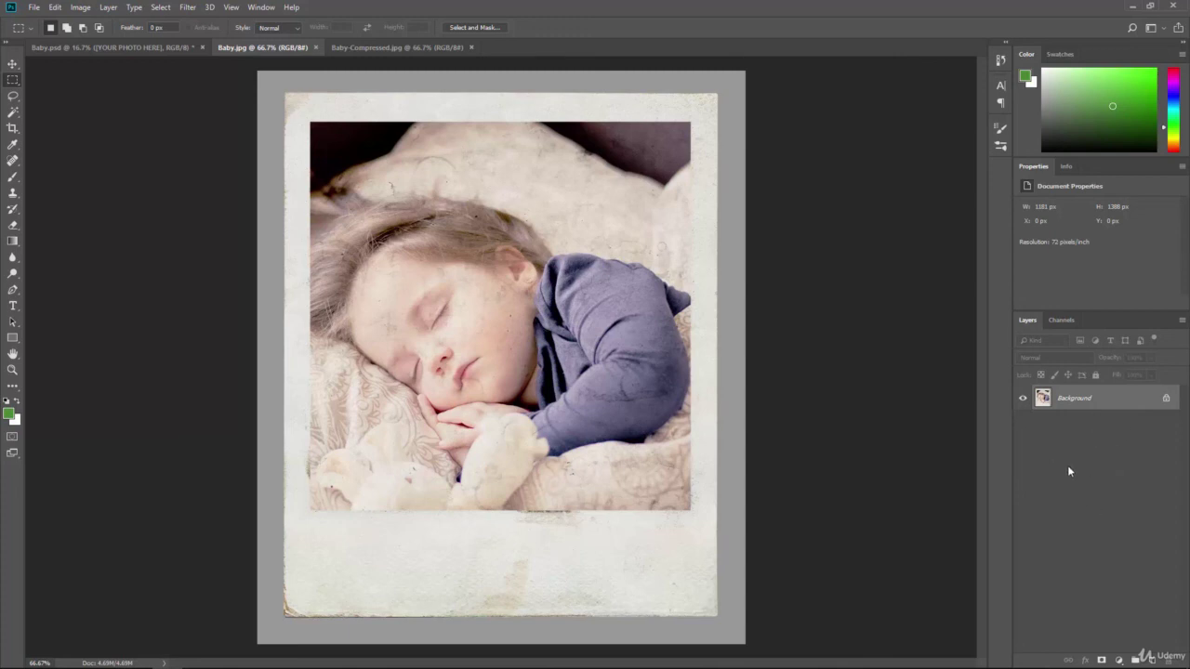
{"action": "left_click", "coordinate": [387, 50]}
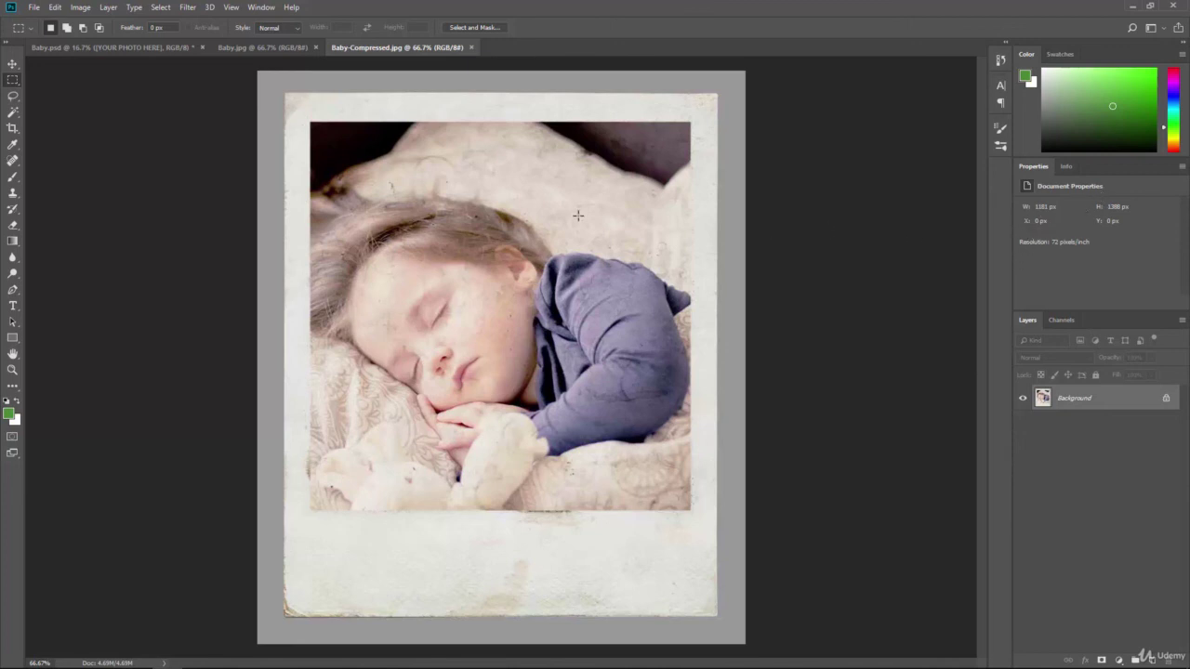
{"action": "left_click", "coordinate": [277, 49]}
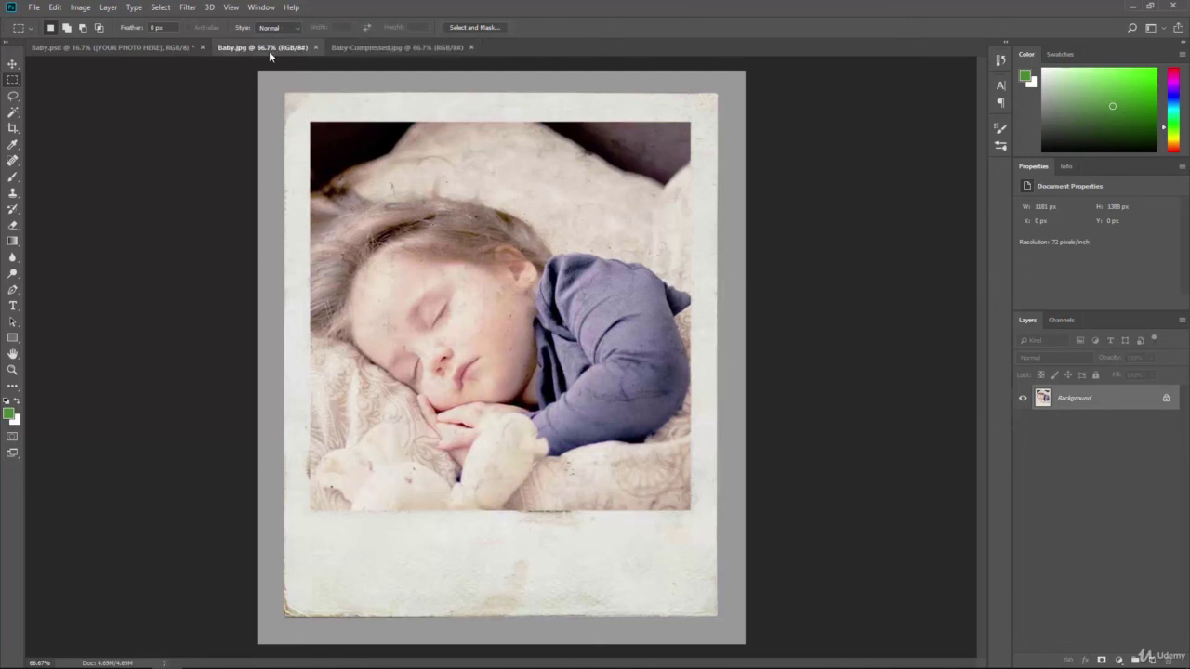
{"action": "left_click", "coordinate": [175, 47]}
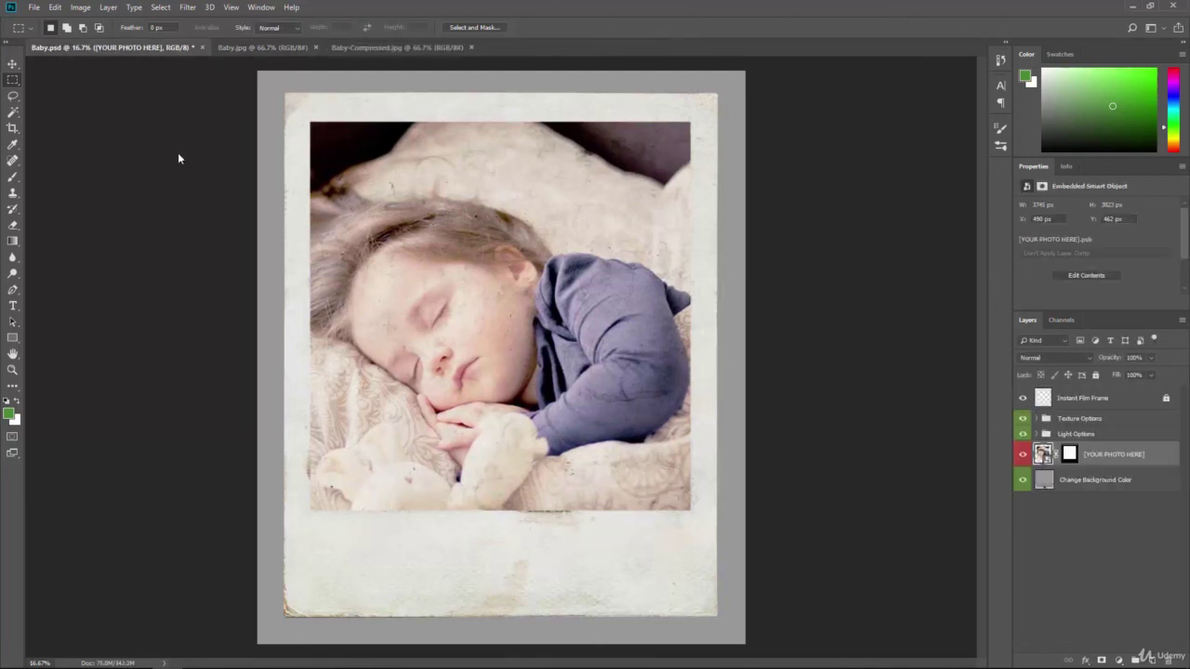